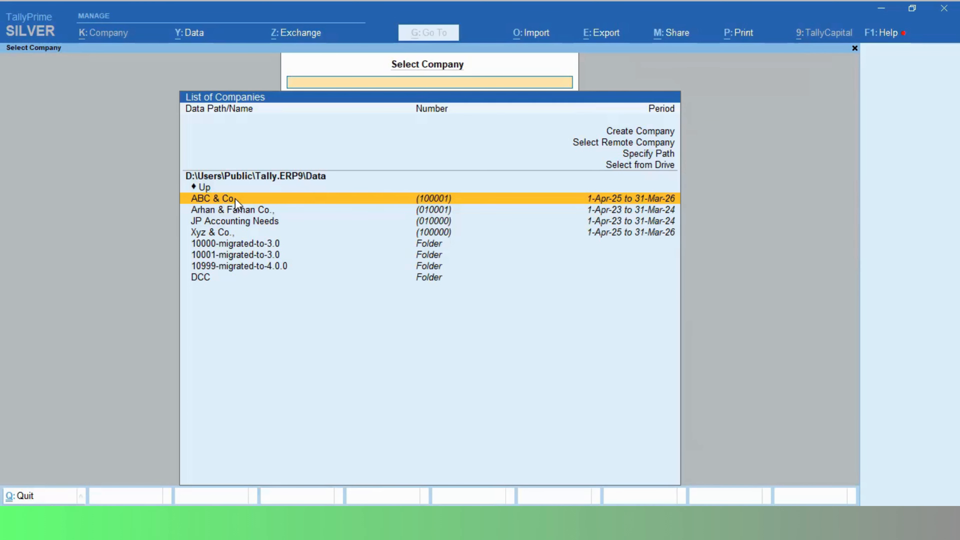
Open the company ABC & Co. from the Select Company list.
click(235, 200)
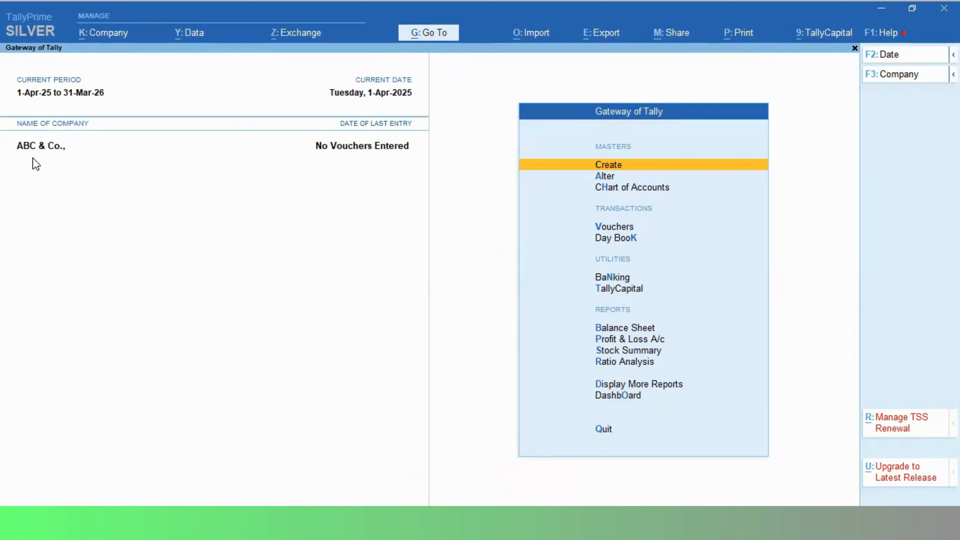
Bring up the K: Company menu for the loaded ABC & Co.
click(104, 38)
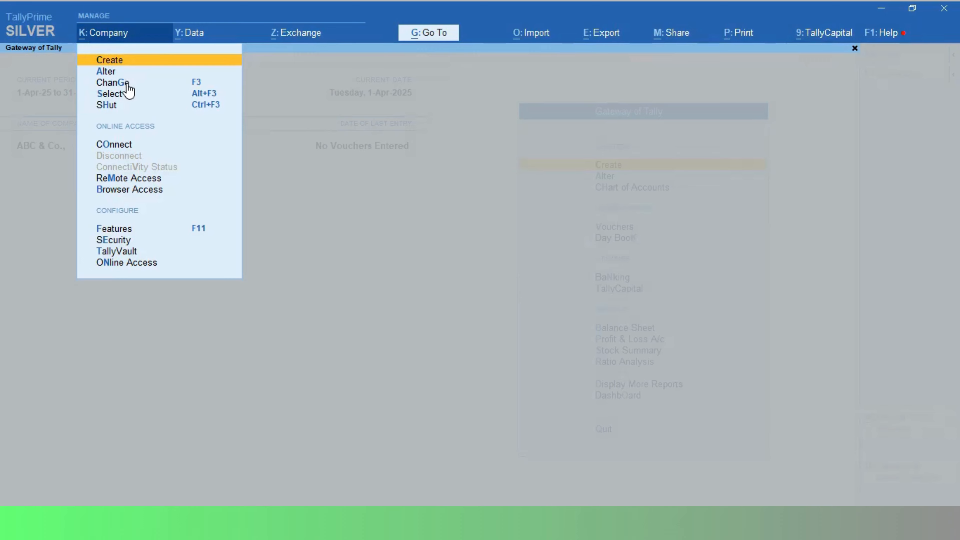
Choose Alter in the Company menu to reach ABC & Co.'s Company Alteration screen.
click(108, 74)
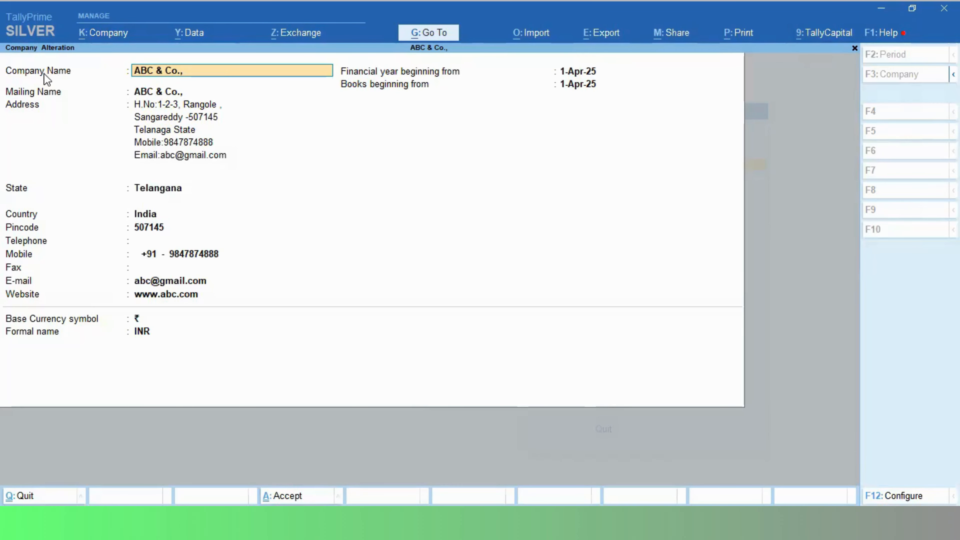
click(91, 40)
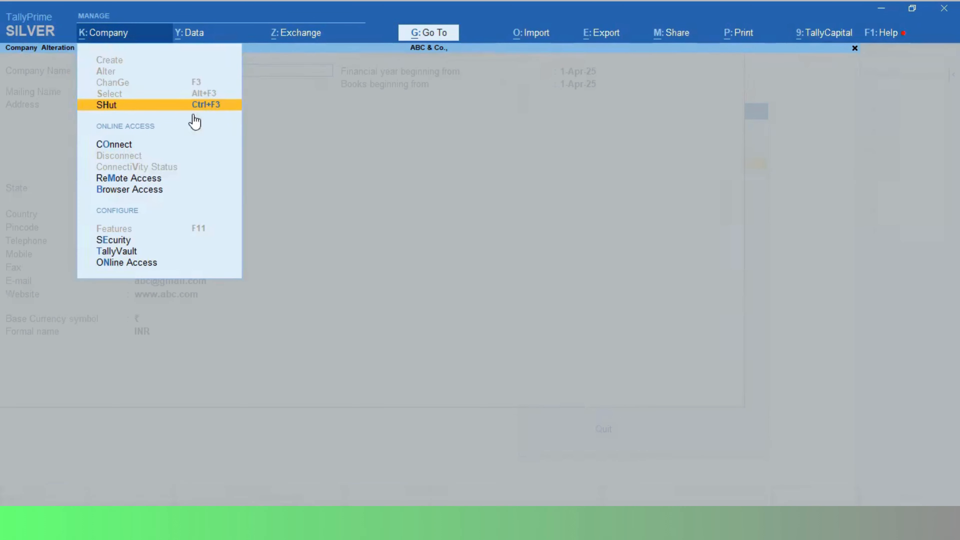
key(Escape)
key(Escape)
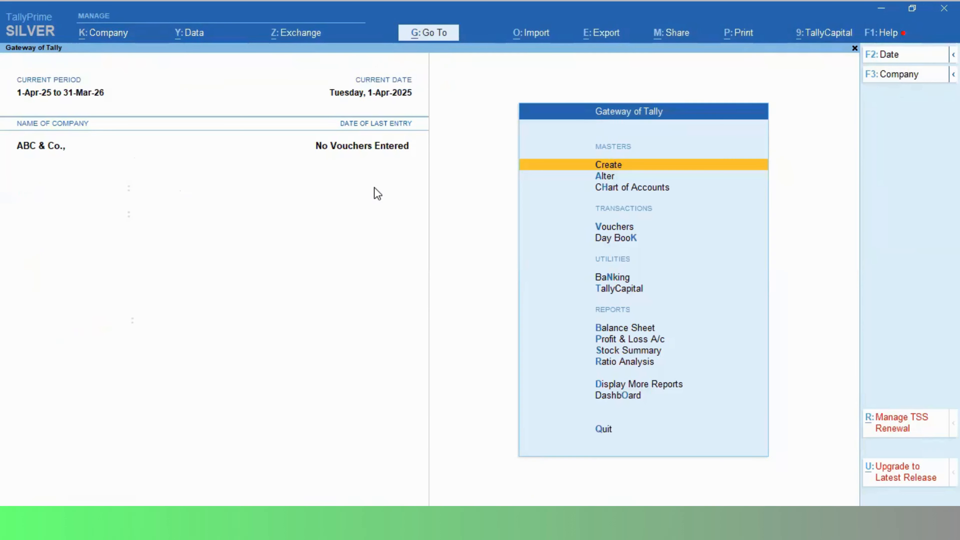
click(90, 40)
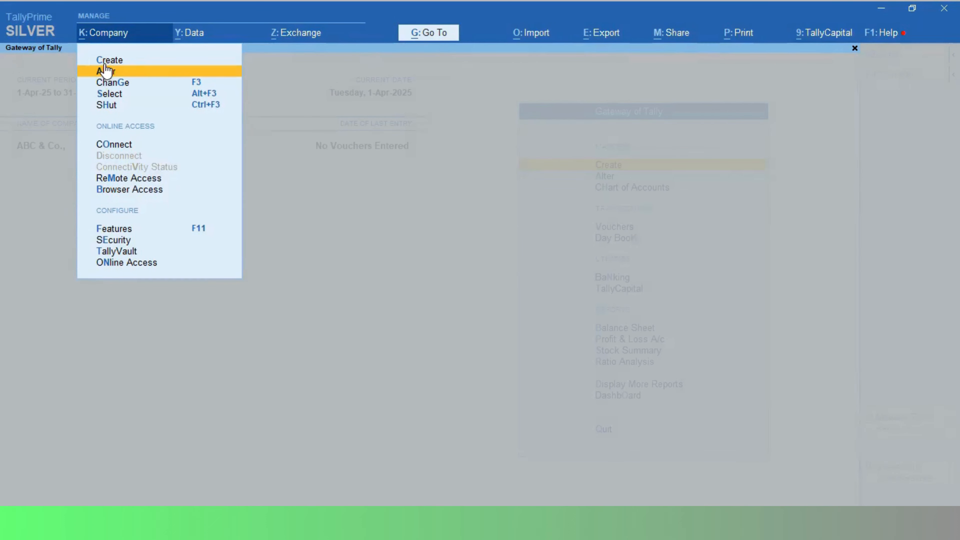
key(Down)
key(Down)
key(Down)
key(Down)
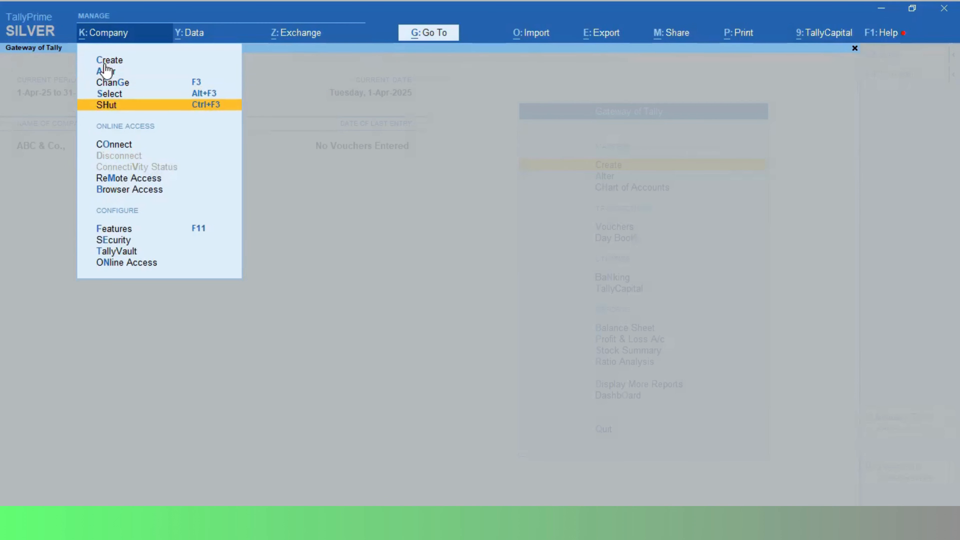
key(Up)
key(Up)
key(Up)
key(Up)
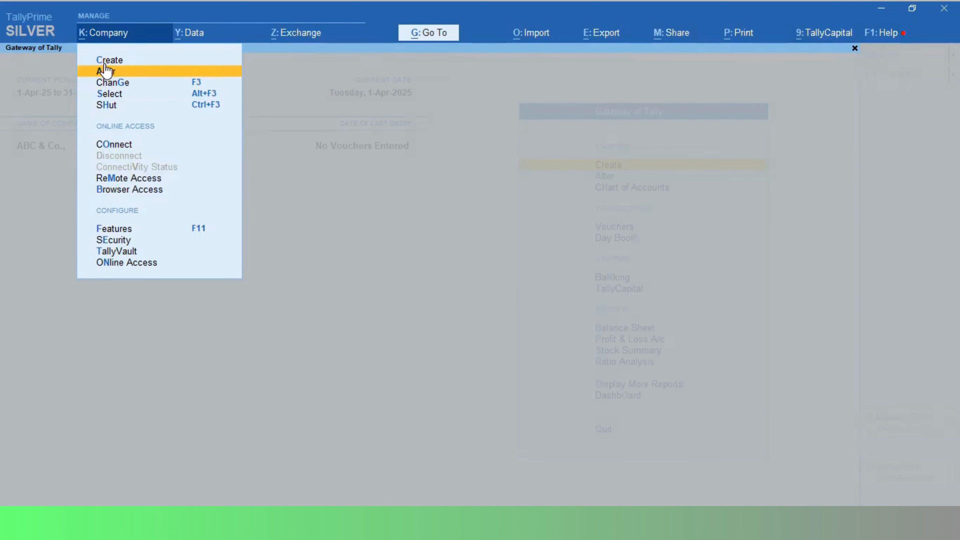
key(Down)
key(Down)
key(Down)
key(Down)
key(Down)
key(Down)
key(Down)
key(Down)
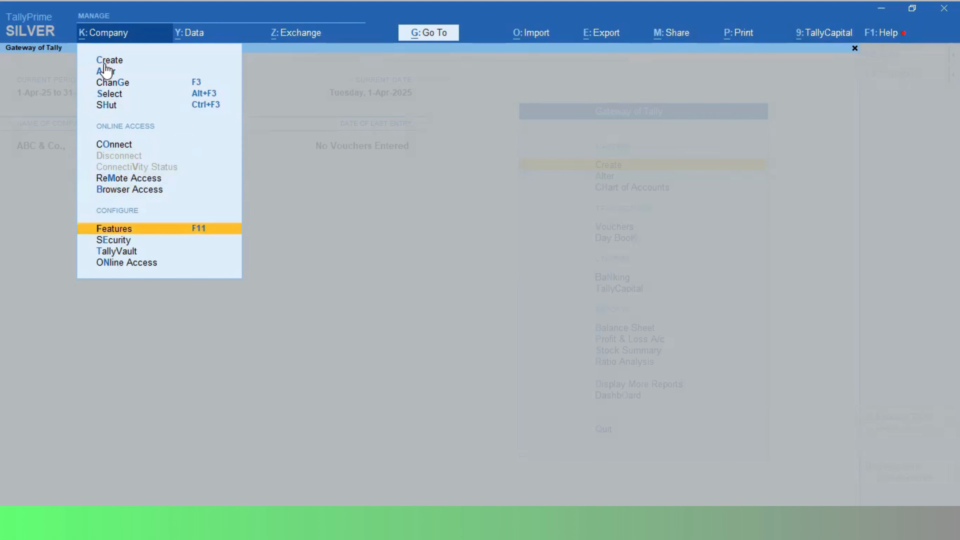
key(Down)
key(Down)
key(Up)
key(Up)
key(Up)
key(Up)
key(Up)
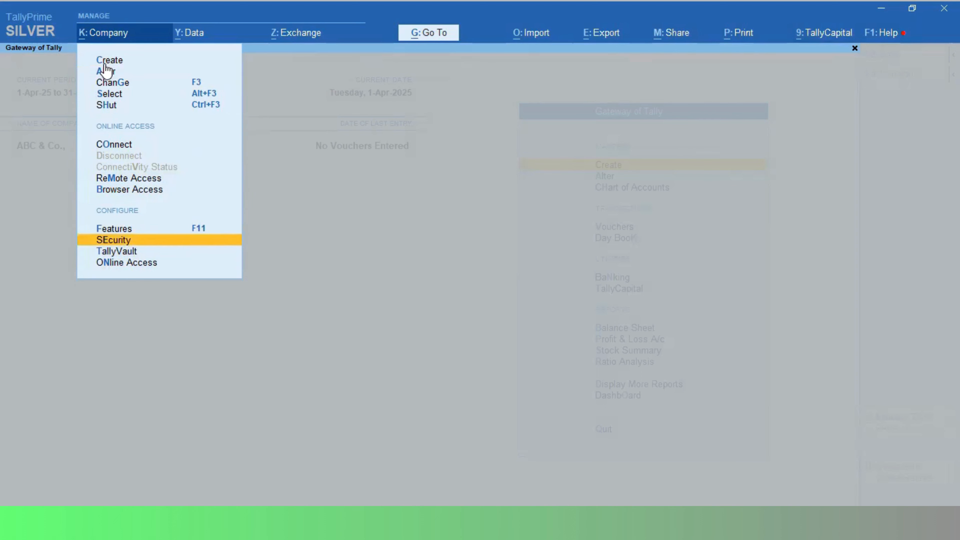
key(Up)
key(Up)
key(Up)
key(Up)
key(Up)
key(Up)
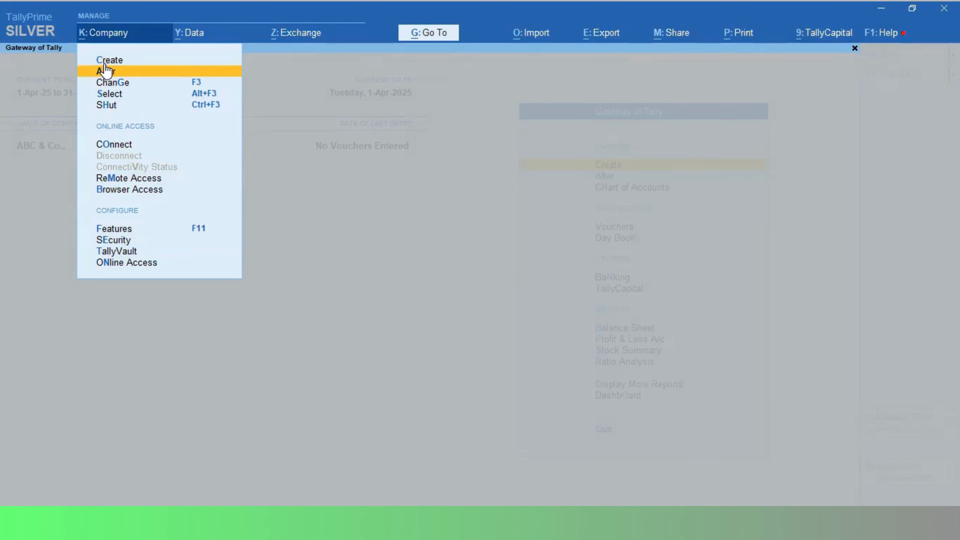
key(Down)
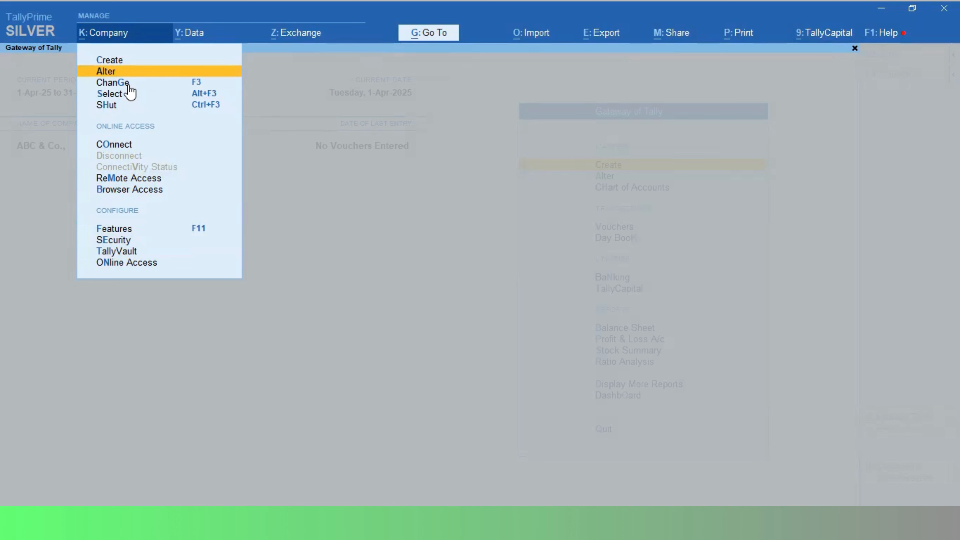
click(106, 74)
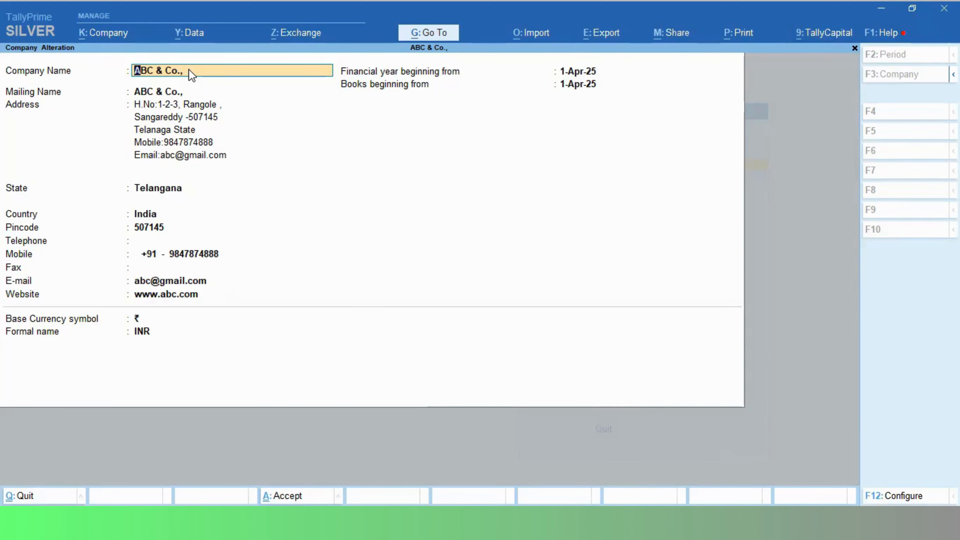
Change the company name to PQRS & Co, letting the mailing name match.
text(PQRS & Co)
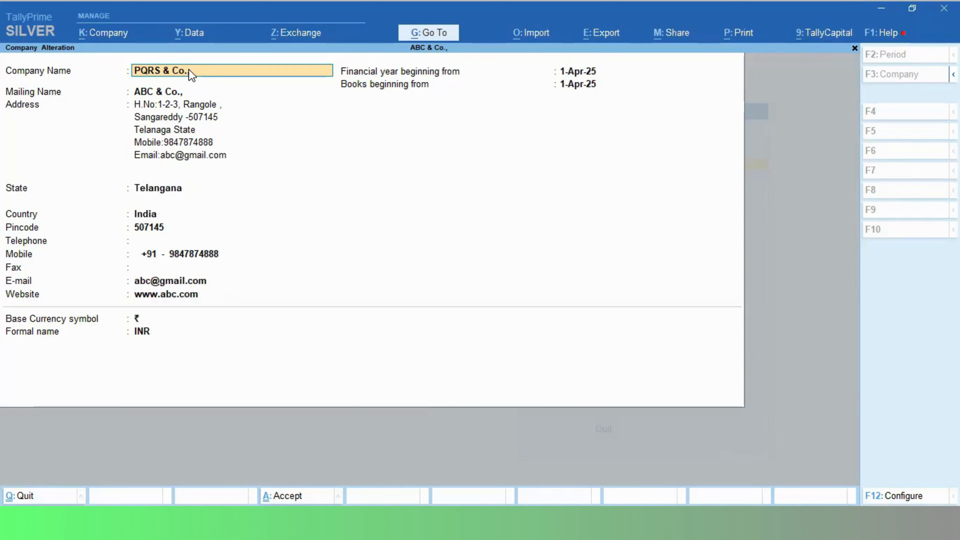
key(Return)
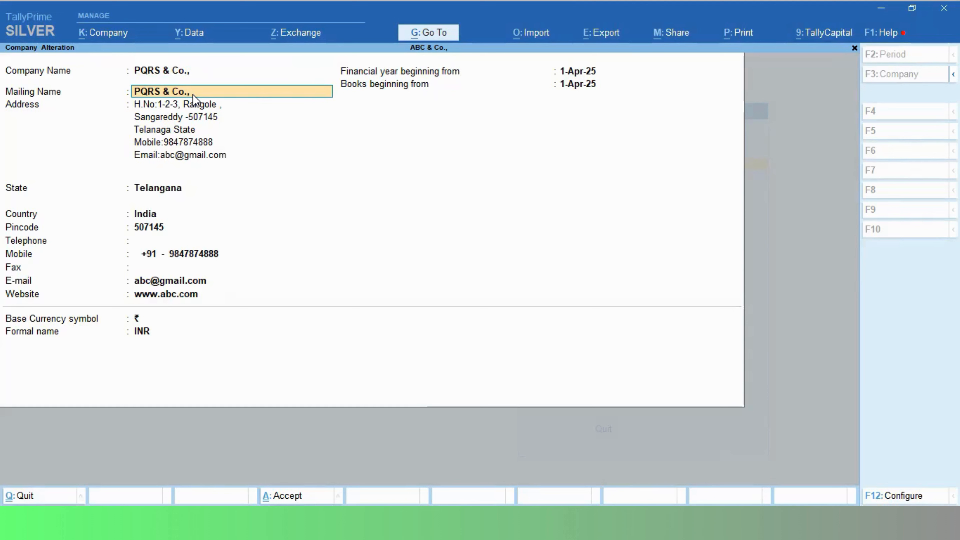
key(Return)
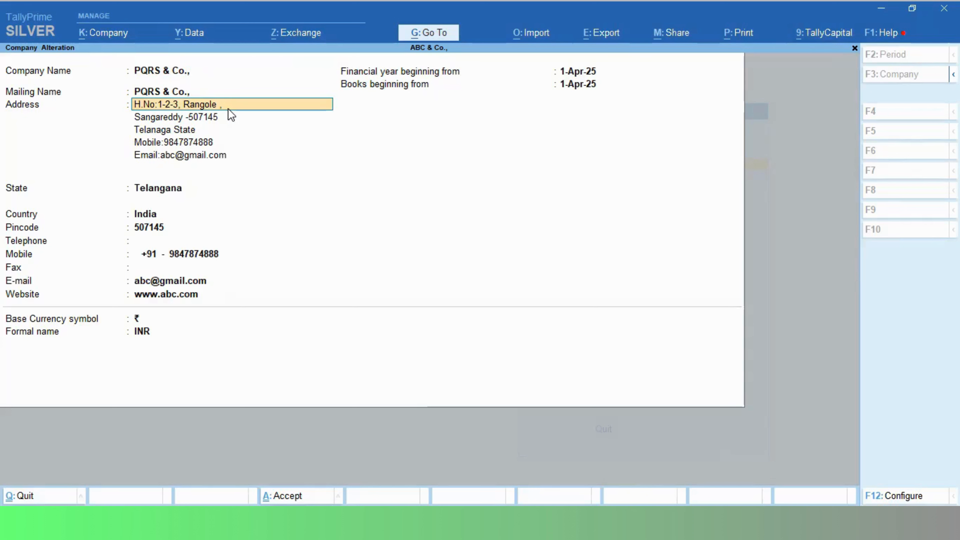
Replace the locality on the first address line and keep the pincode line.
key(BackSpace)
key(BackSpace)
key(BackSpace)
key(BackSpace)
key(BackSpace)
text(Sidd)
key(Return)
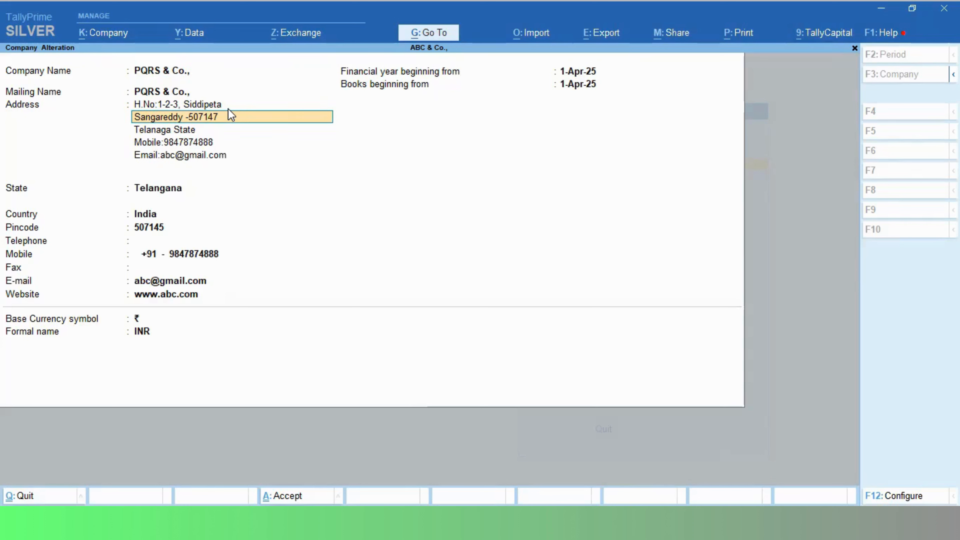
key(Return)
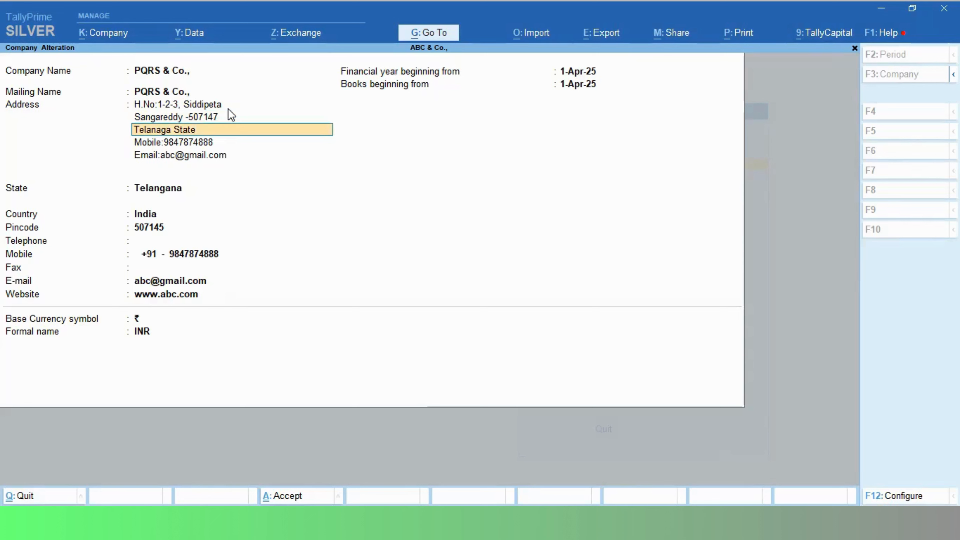
key(Return)
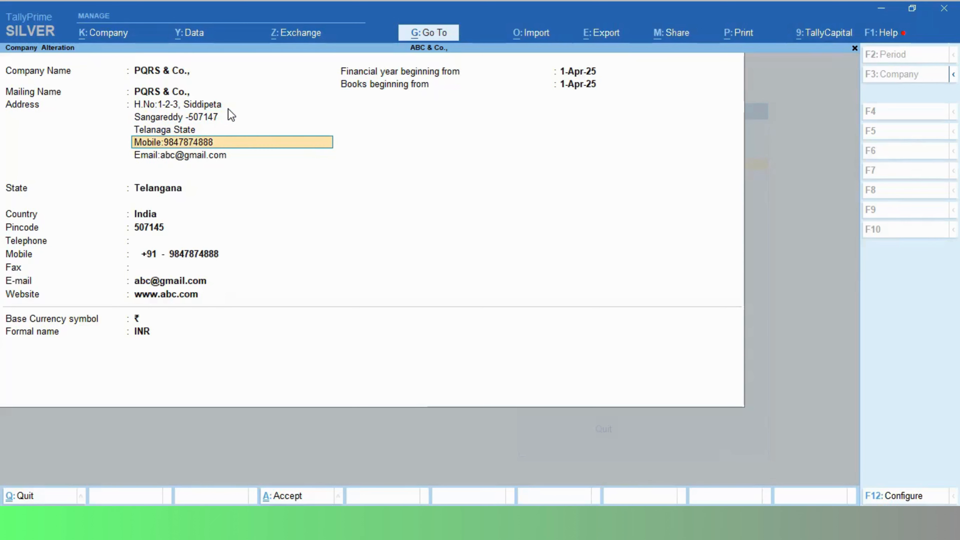
Update the mobile number's ending and the e-mail line in the address.
key(BackSpace)
key(BackSpace)
key(BackSpace)
text(999)
key(Return)
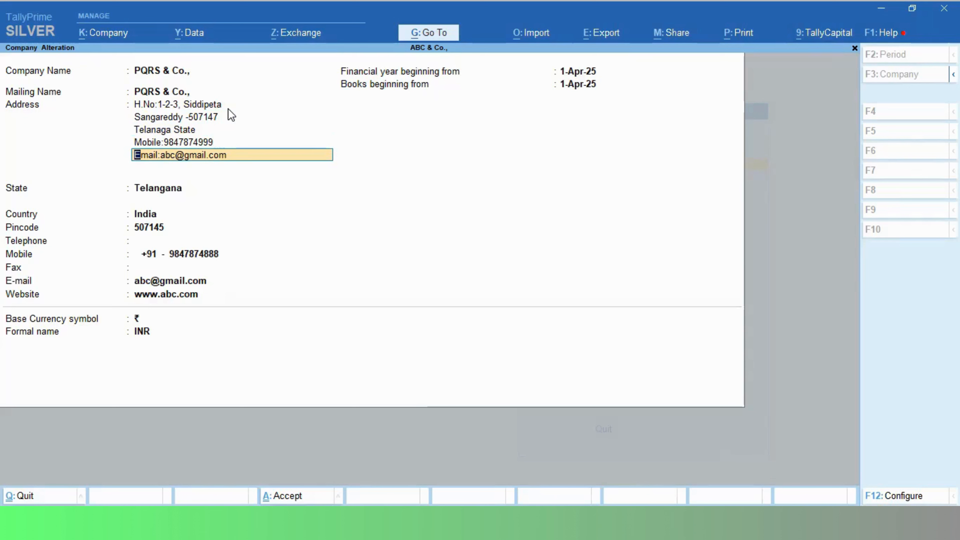
key(Right)
key(Right)
key(Right)
key(Right)
key(Right)
key(Right)
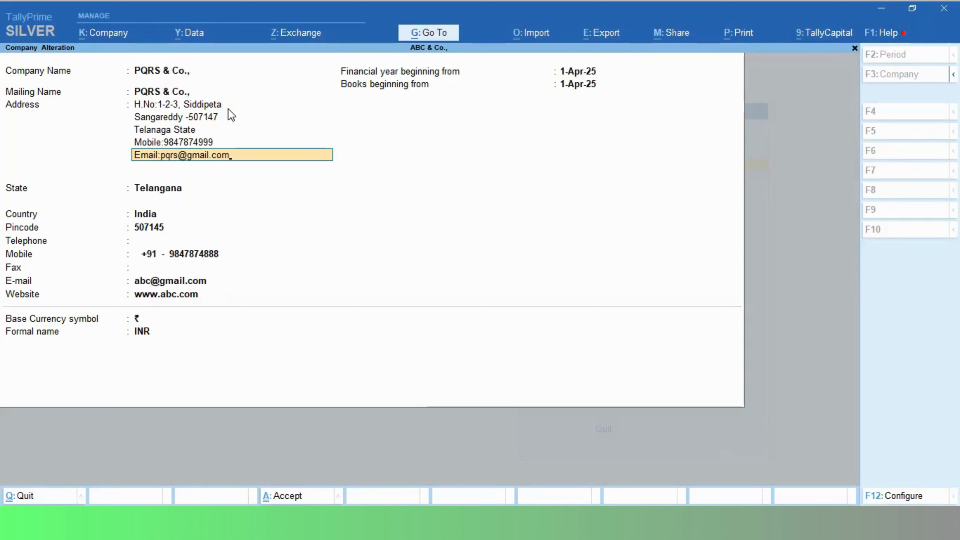
key(Return)
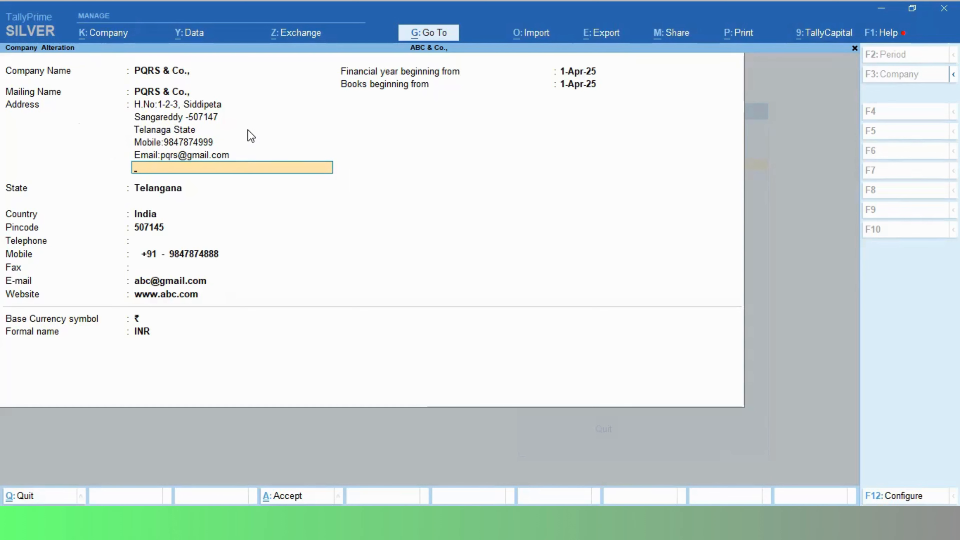
Keep Telangana as the state and enter the new pincode.
key(Return)
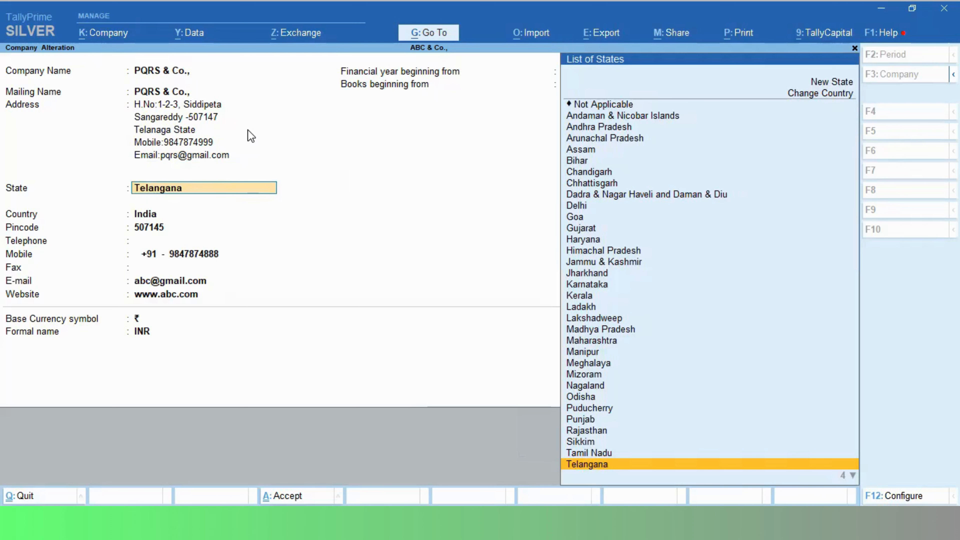
key(Return)
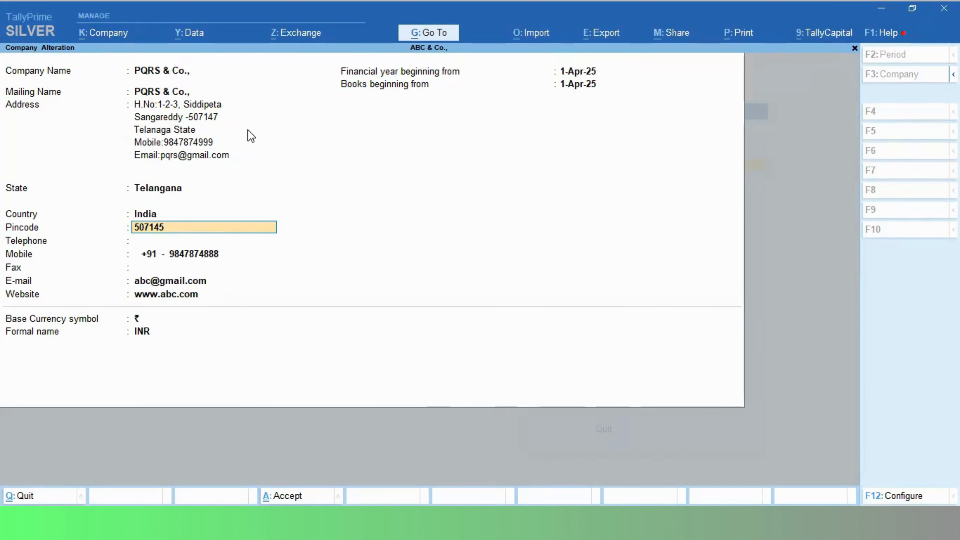
text(507147)
key(Return)
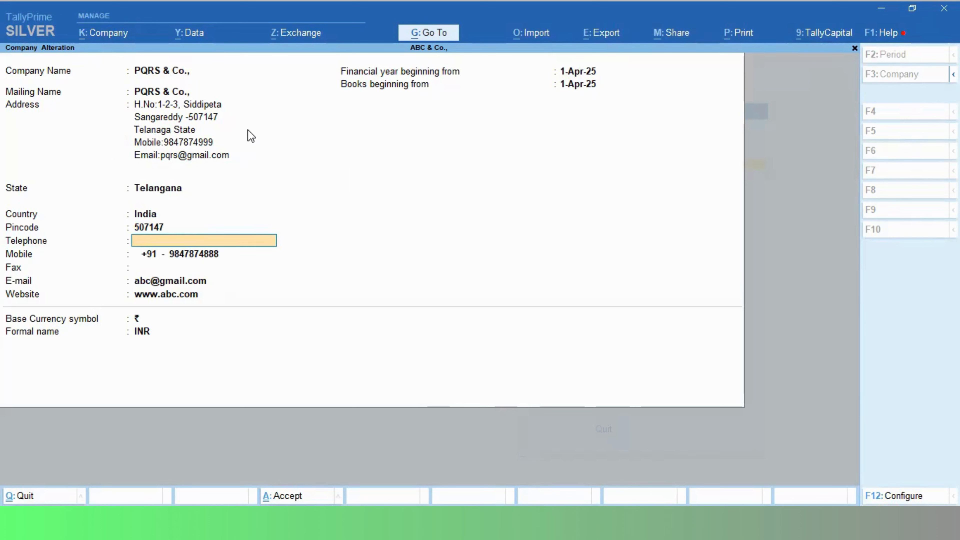
key(Return)
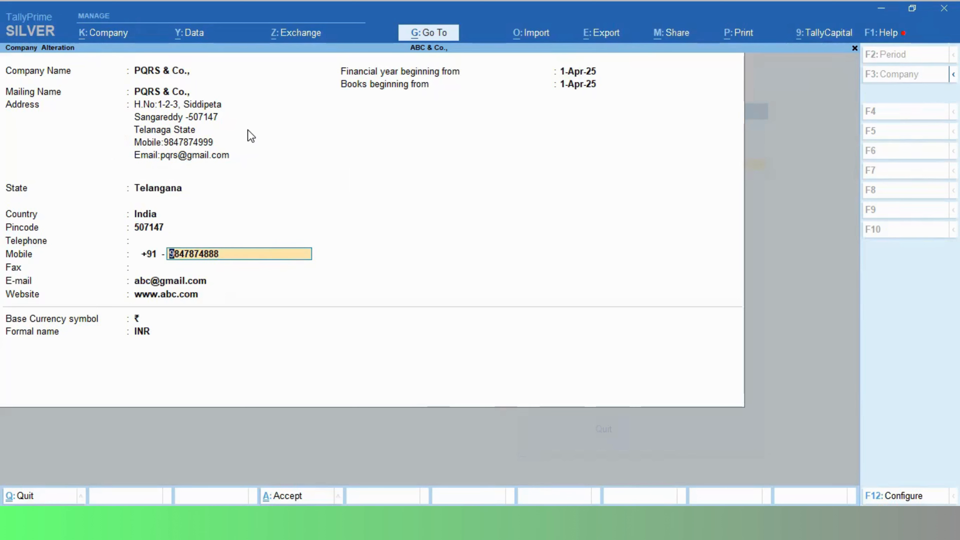
key(End)
key(BackSpace)
key(BackSpace)
key(BackSpace)
text(999)
key(Return)
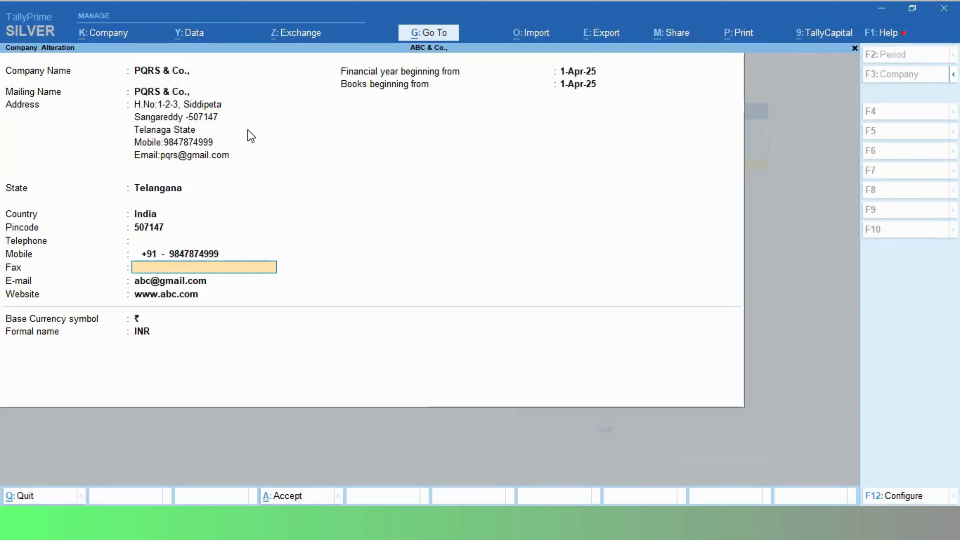
key(Return)
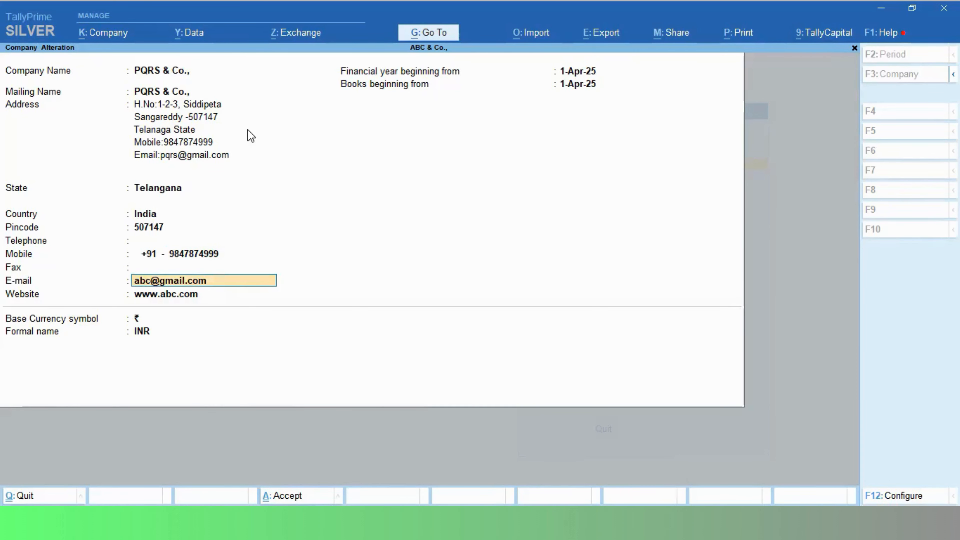
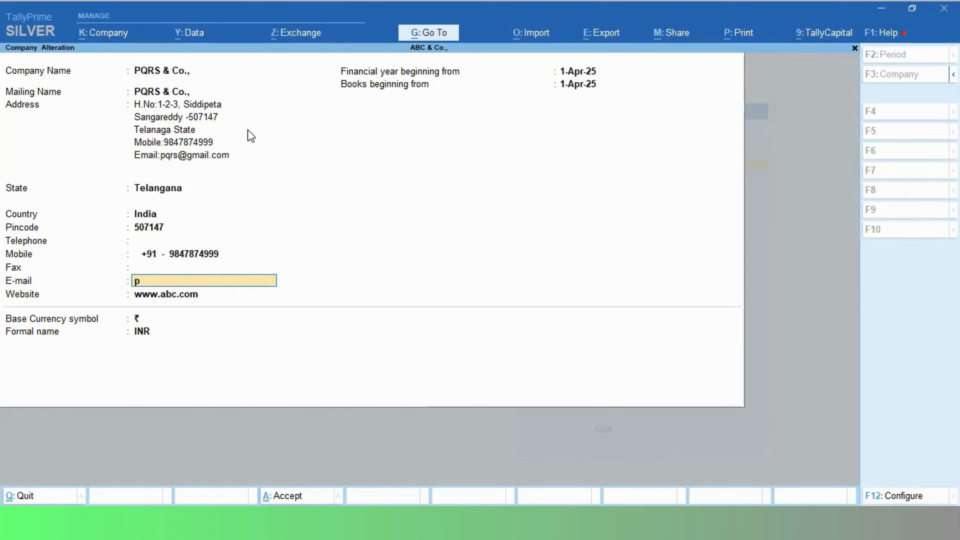
key(Return)
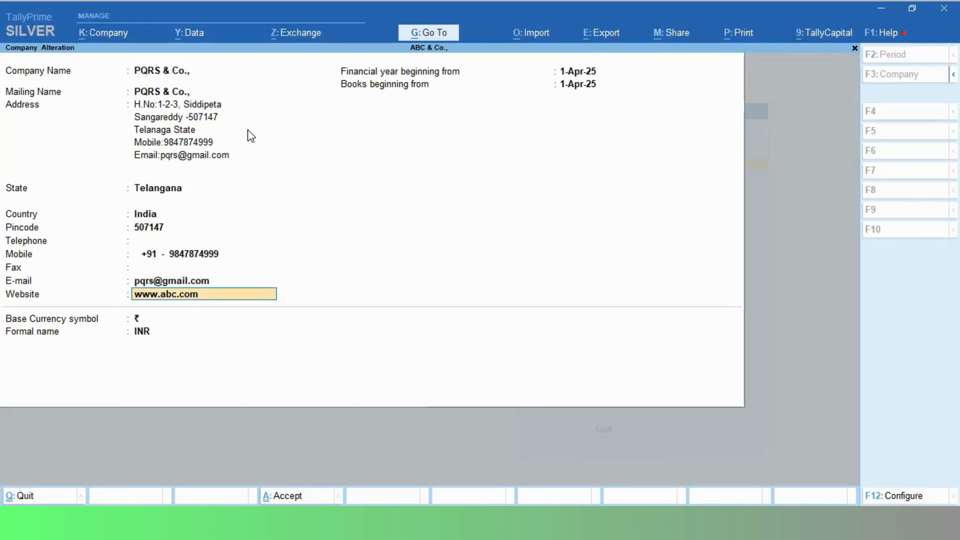
text(www)
text(.pr)
text(qrs)
text(.com)
key(Return)
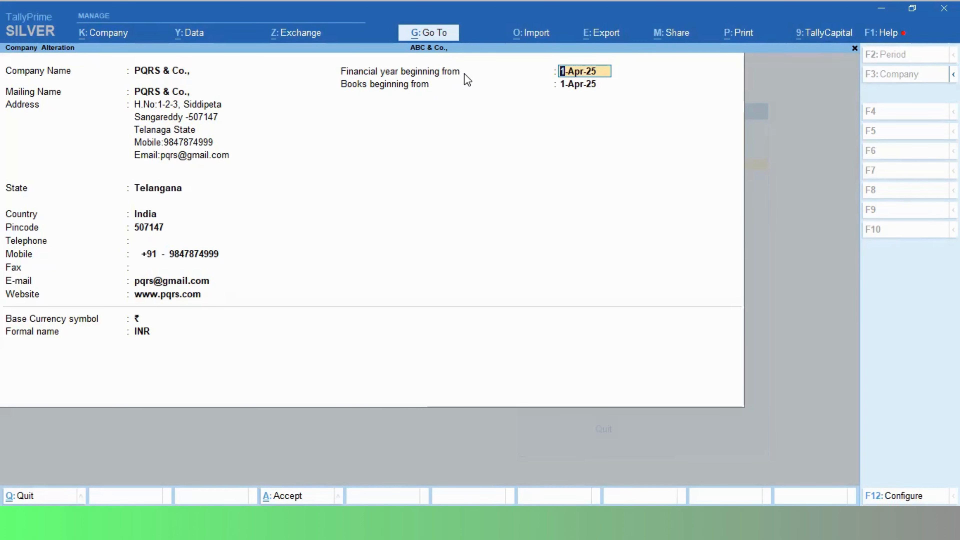
Set the financial year beginning date to 1.4.2024.
key(Return)
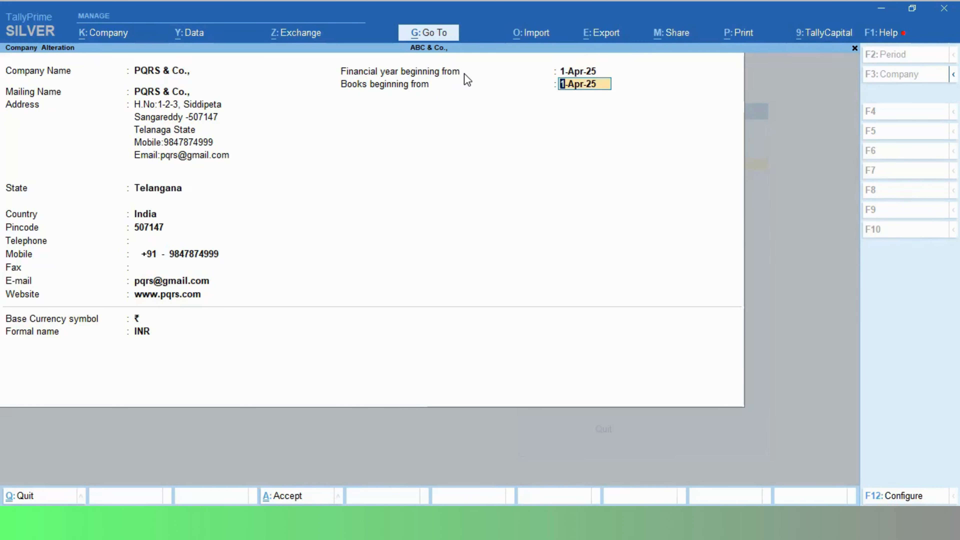
key(Up)
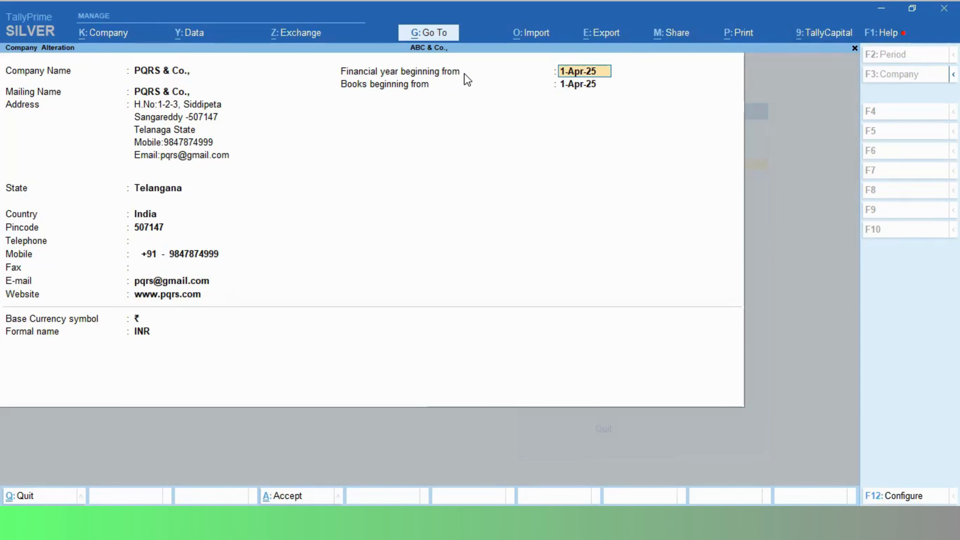
text(1.4.220)
key(BackSpace)
key(BackSpace)
key(BackSpace)
text(2024)
key(Return)
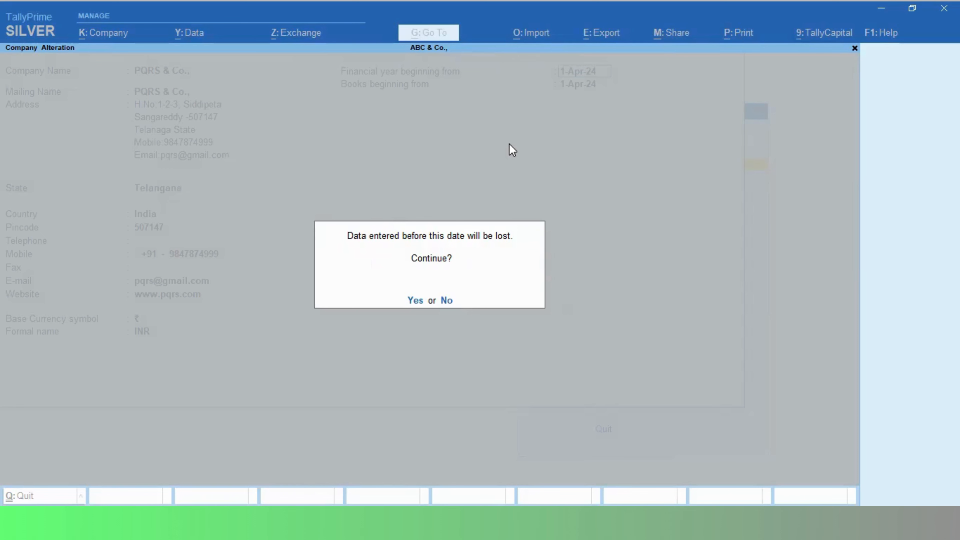
Decline the data-loss warning and begin retyping the financial year date.
click(445, 301)
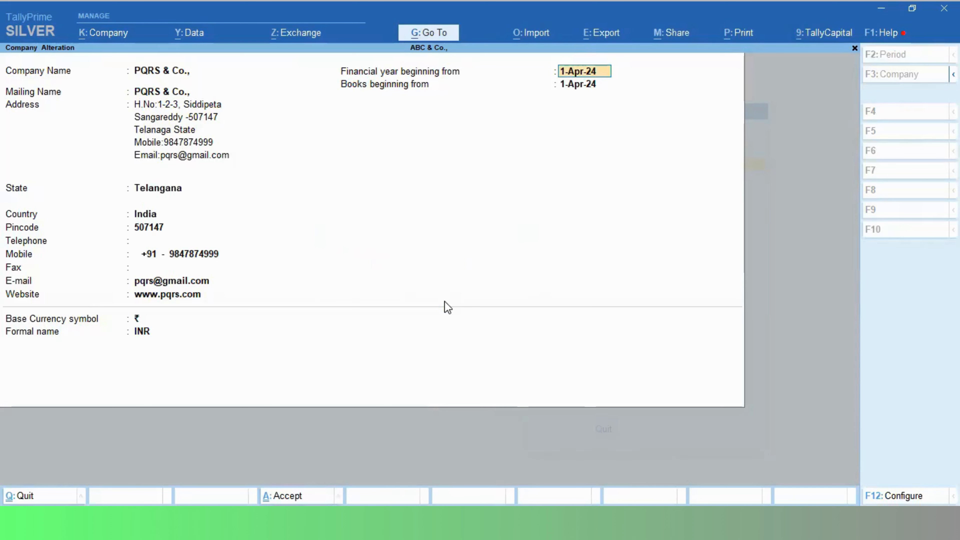
text(1)
key(BackSpace)
key(BackSpace)
key(BackSpace)
key(BackSpace)
key(BackSpace)
key(BackSpace)
Set financial year and books beginning to 1-Apr-25, accepting both data-loss warnings.
text(1.4.2025)
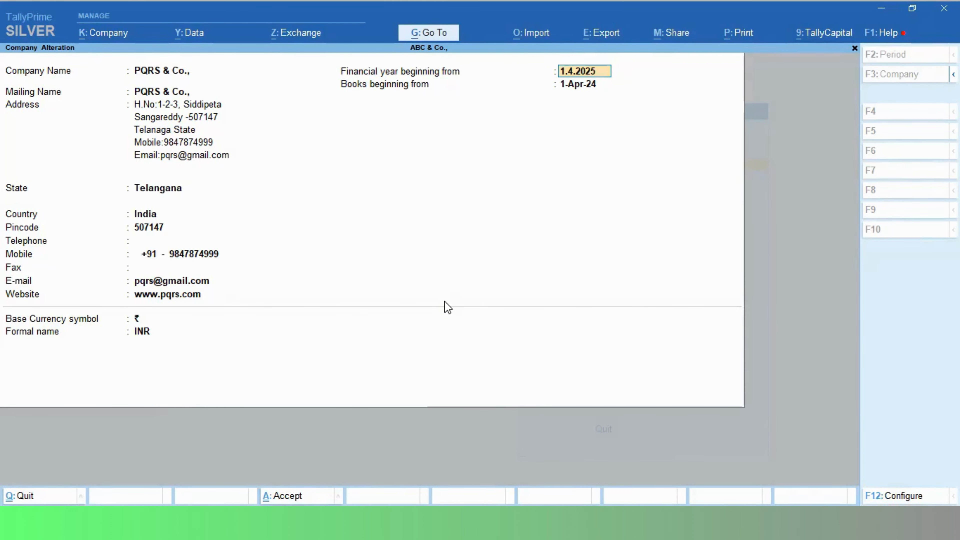
key(Return)
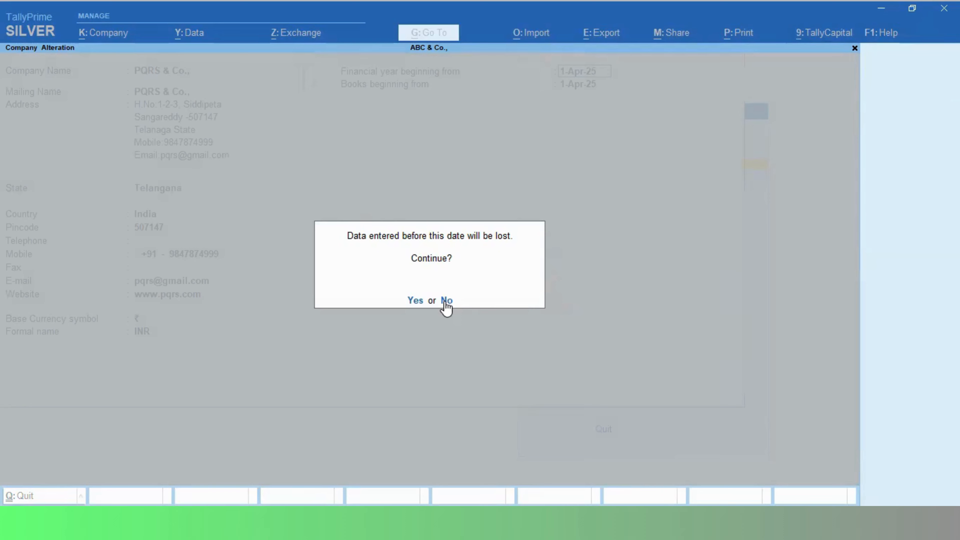
key(Return)
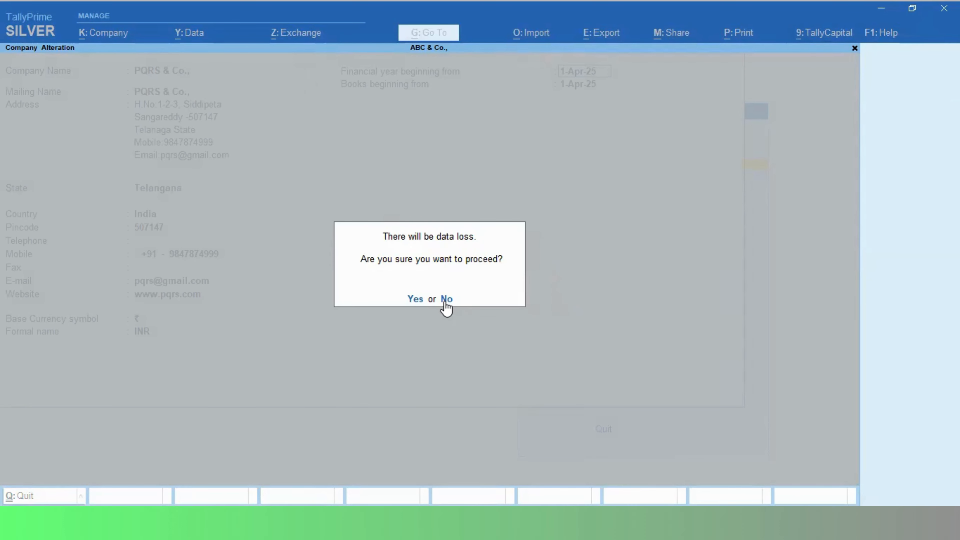
click(446, 300)
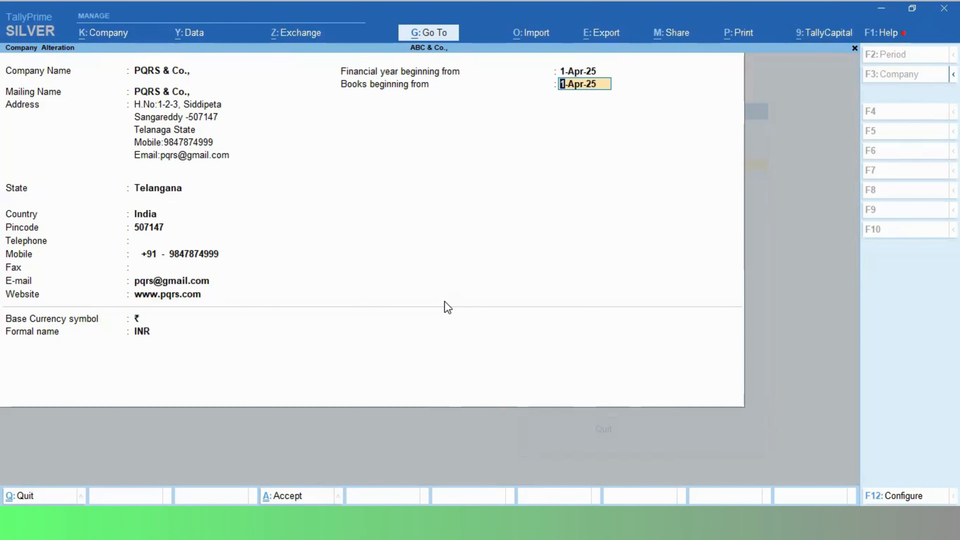
key(Return)
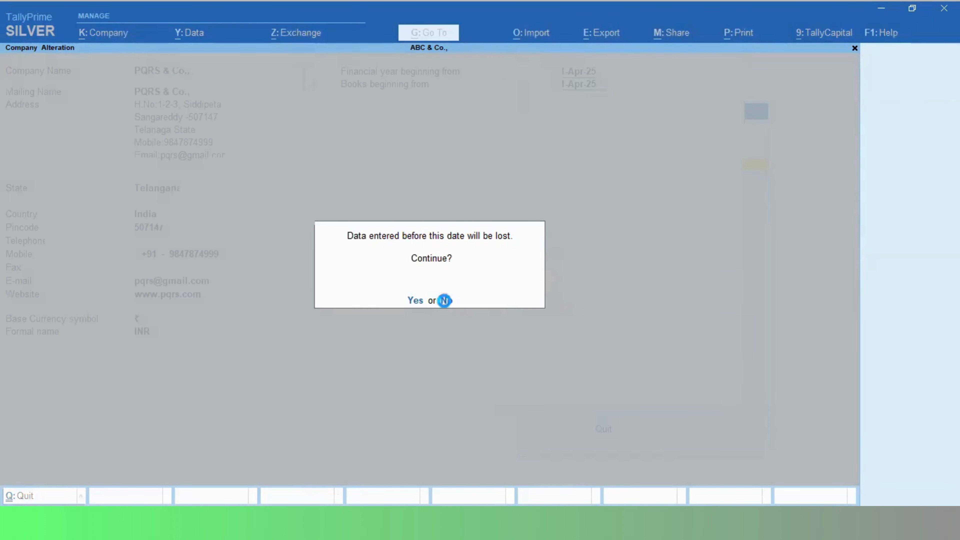
key(y)
key(y)
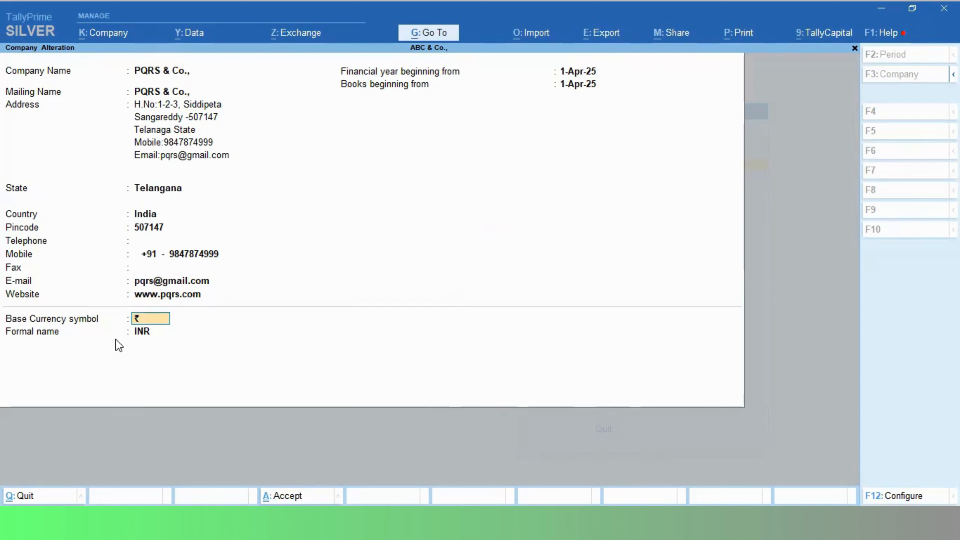
key(Return)
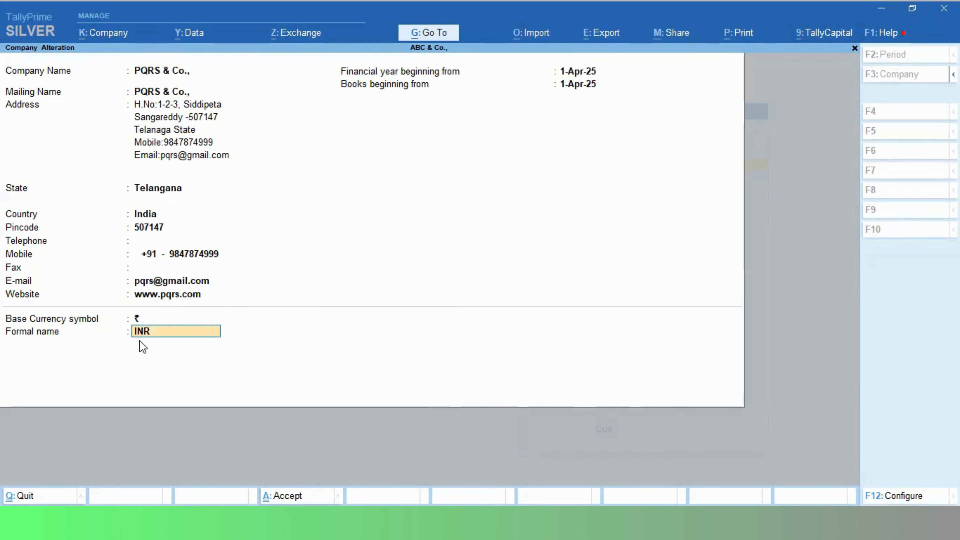
key(Return)
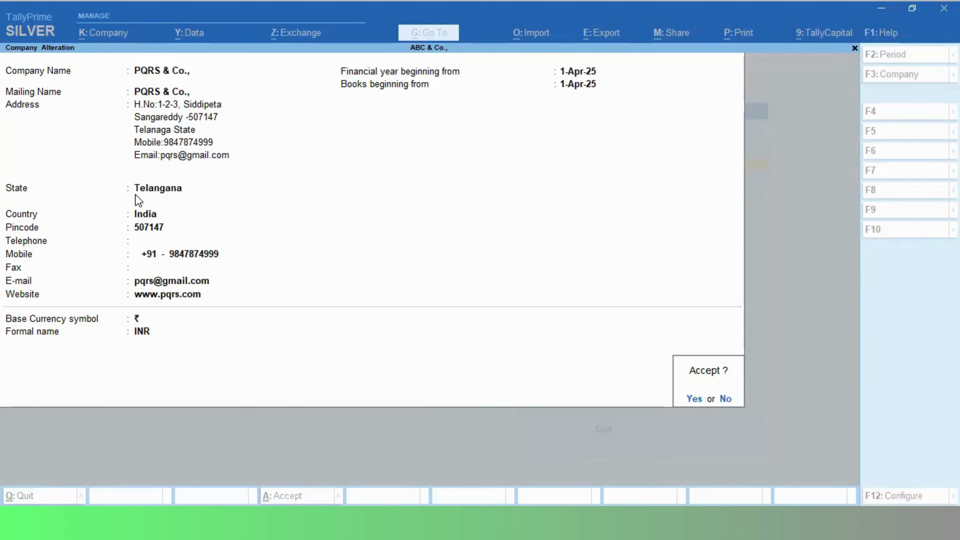
Save the PQRS & Co. alterations and open the Balance Sheet report.
click(694, 399)
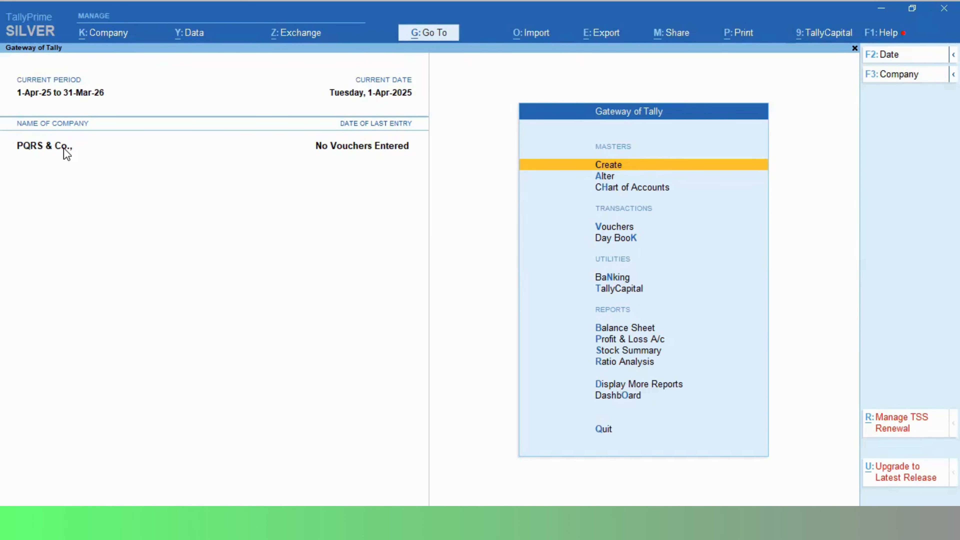
key(Down)
key(Down)
key(Down)
key(Down)
key(Down)
key(Down)
key(Down)
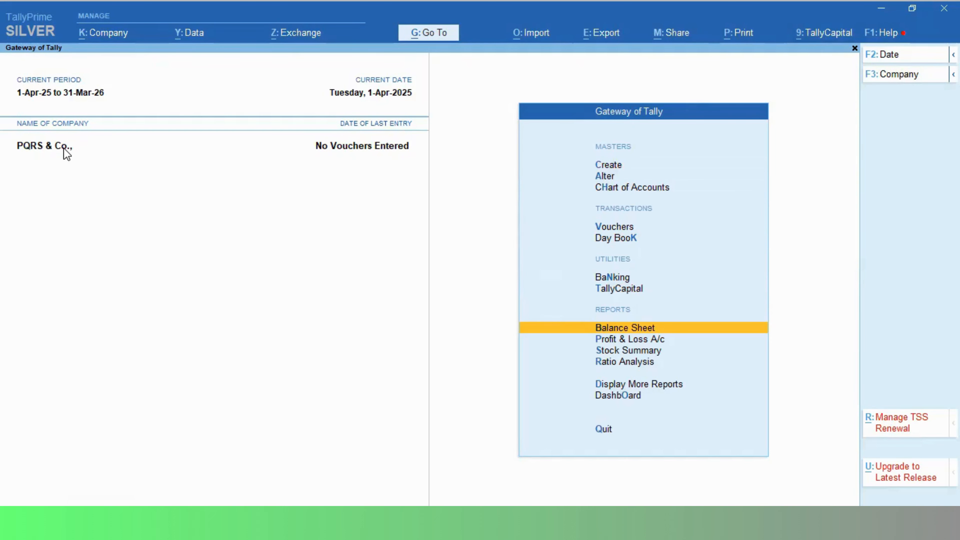
key(Return)
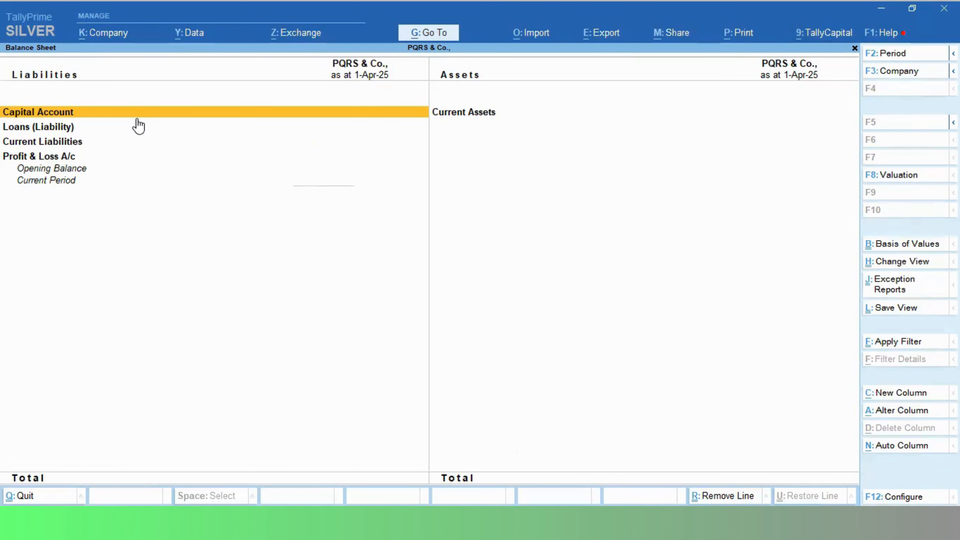
Open a print preview of the current Balance Sheet.
key(alt)
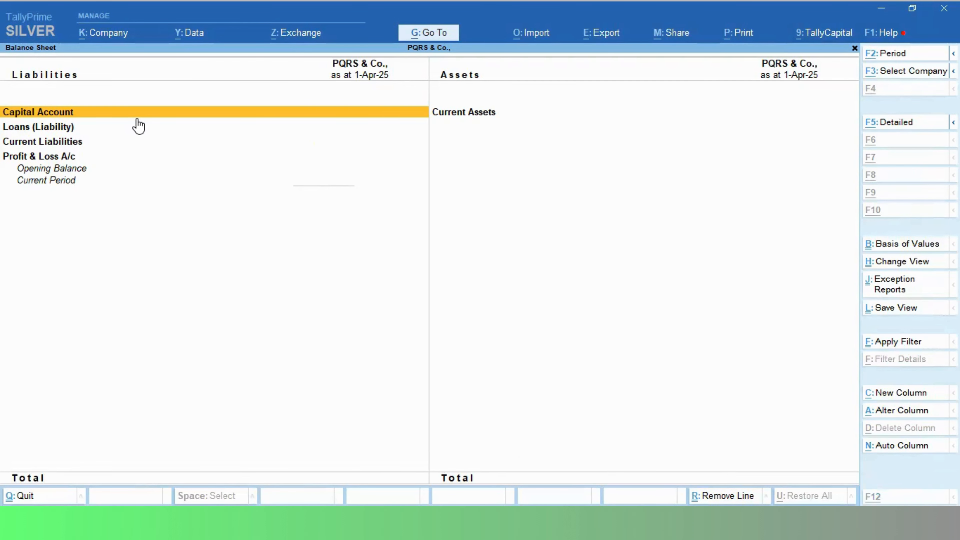
key(alt+p)
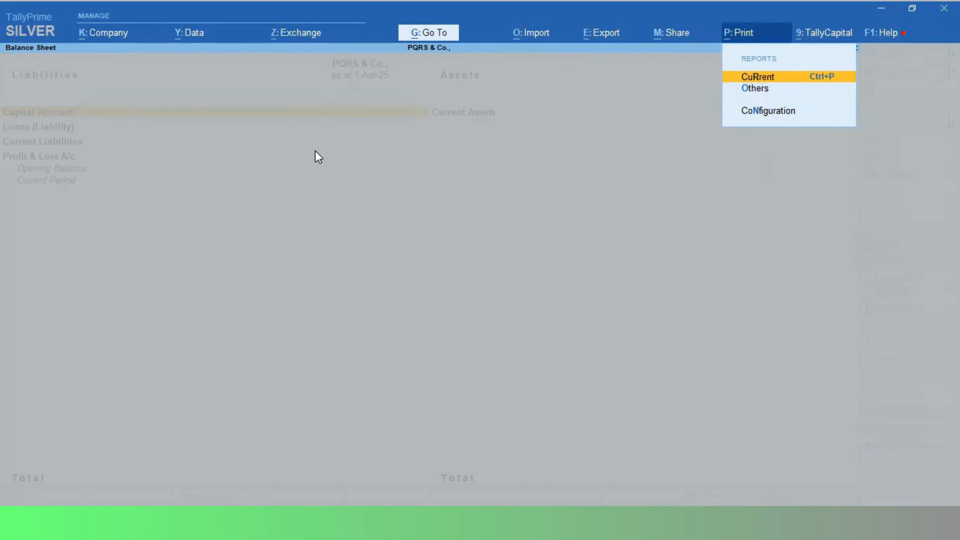
key(Return)
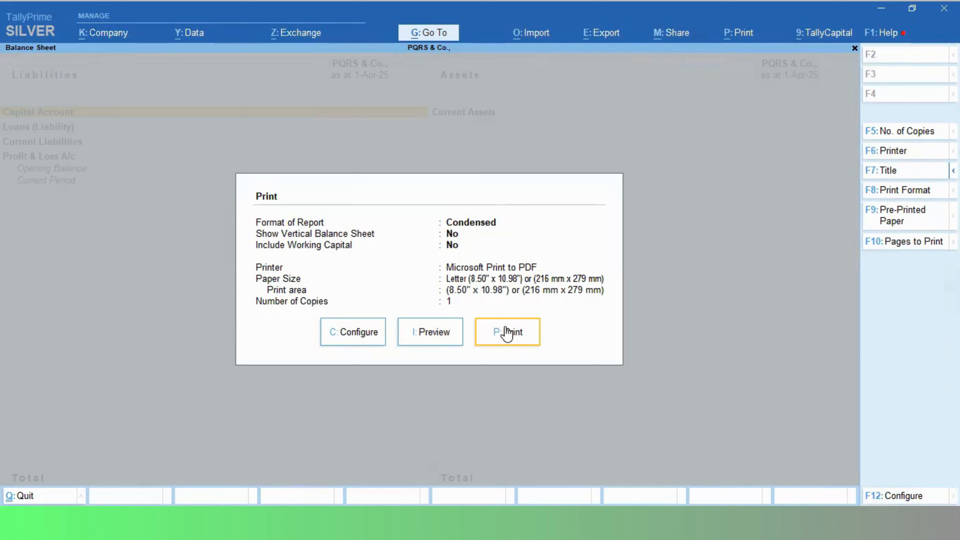
click(446, 332)
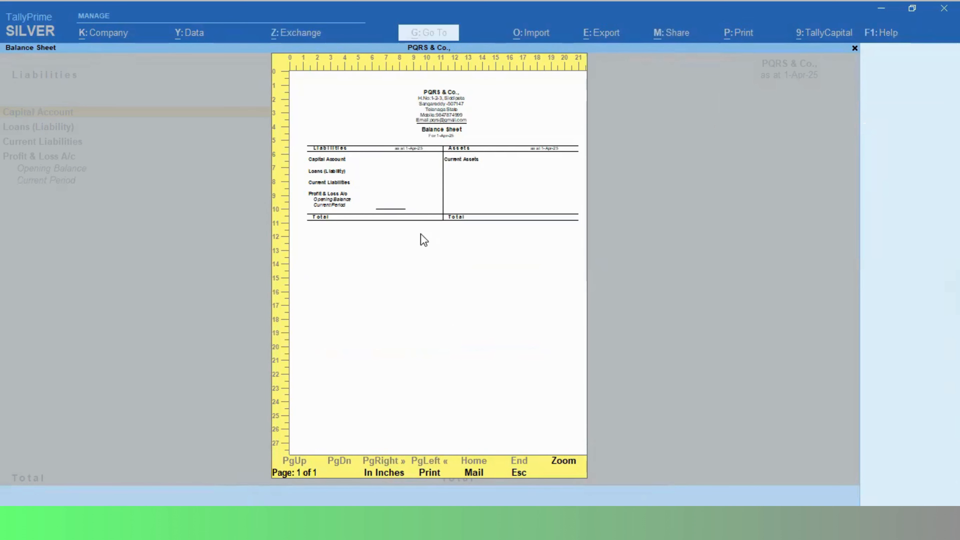
Zoom the preview in and out to check the PQRS & Co. heading, then close it.
click(561, 464)
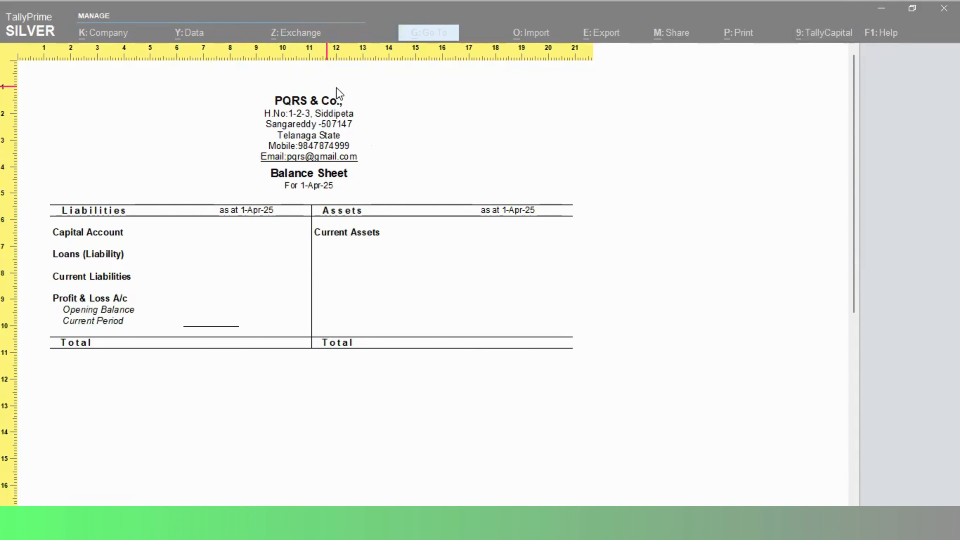
click(317, 172)
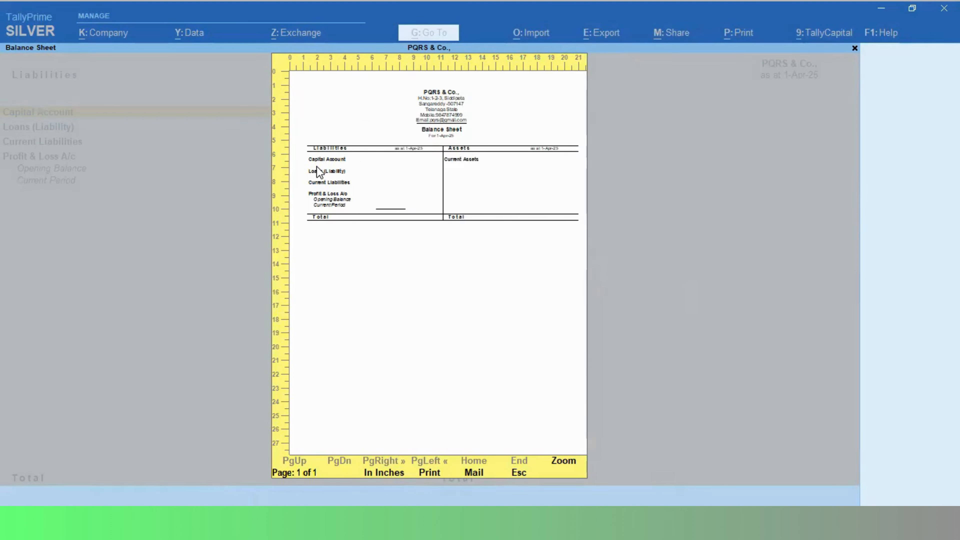
click(444, 238)
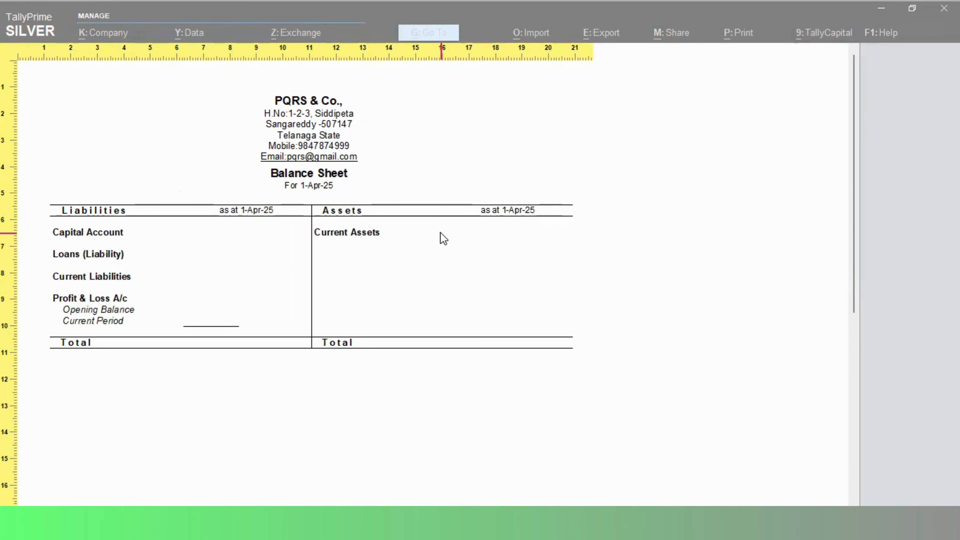
click(444, 239)
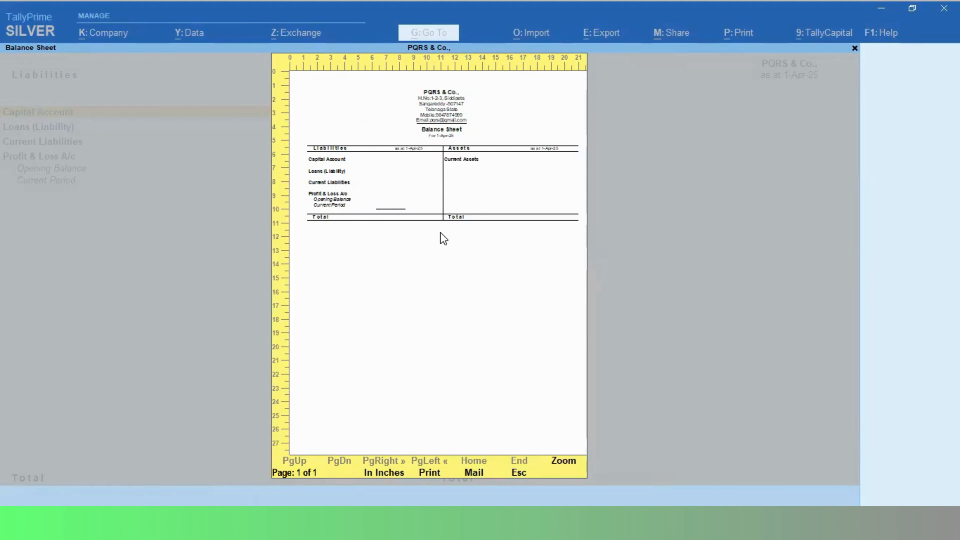
key(Escape)
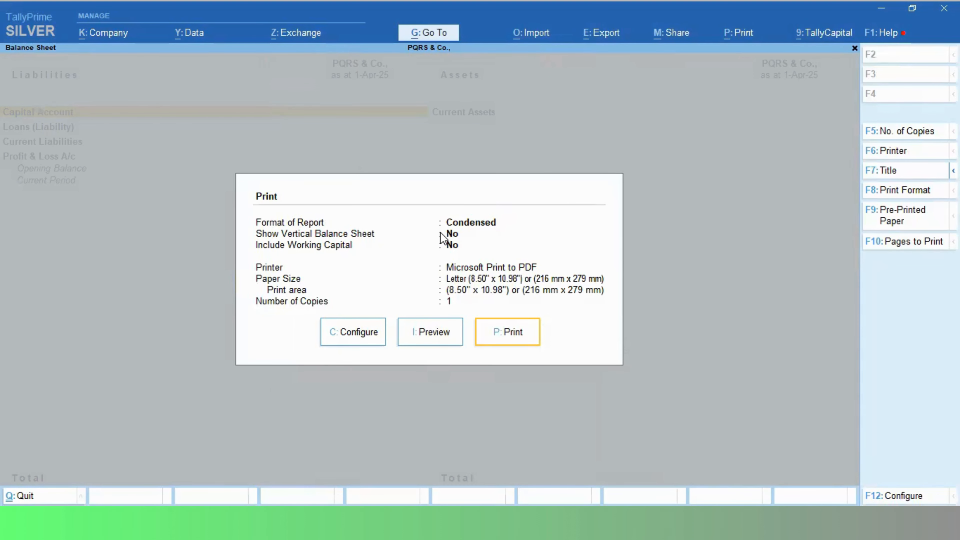
key(Escape)
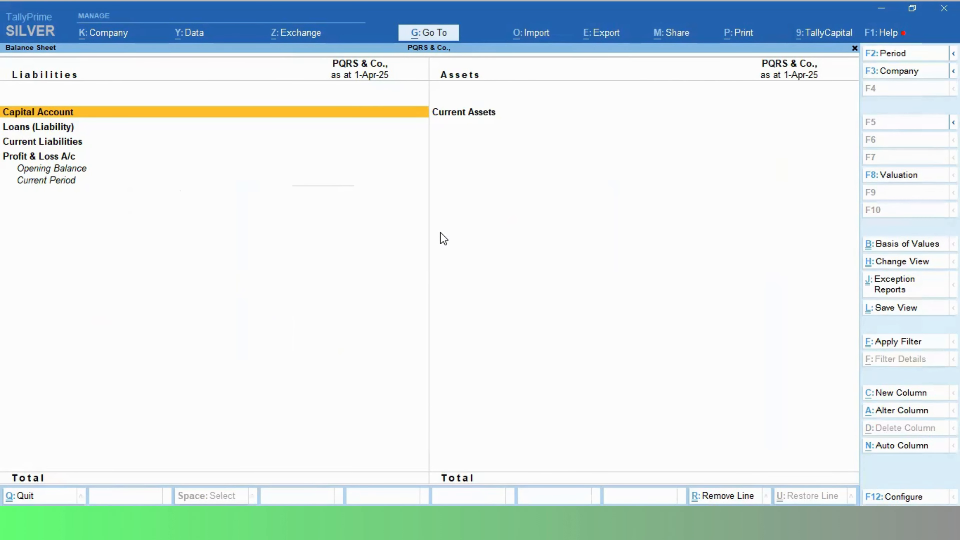
Leave the Balance Sheet and open the Stock Summary report.
key(Escape)
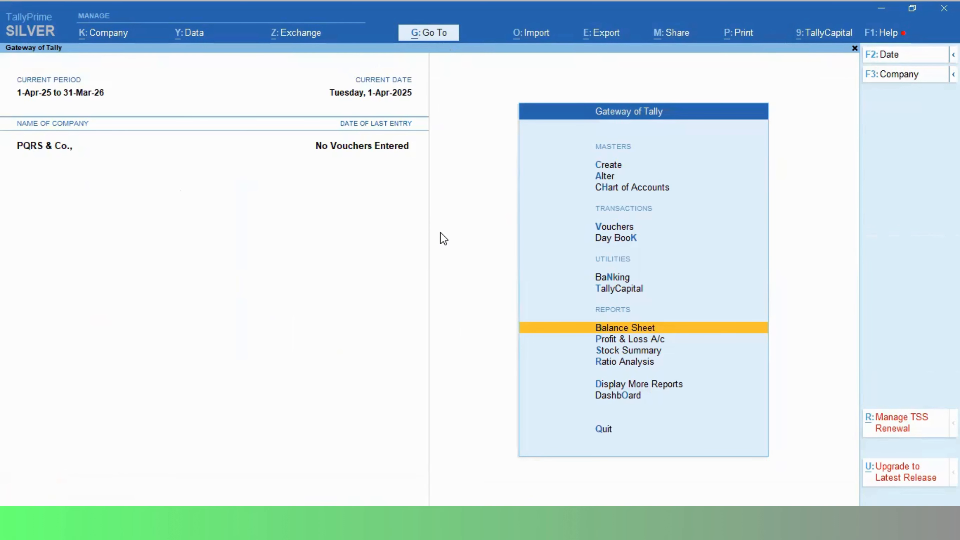
key(Down)
key(Down)
key(Down)
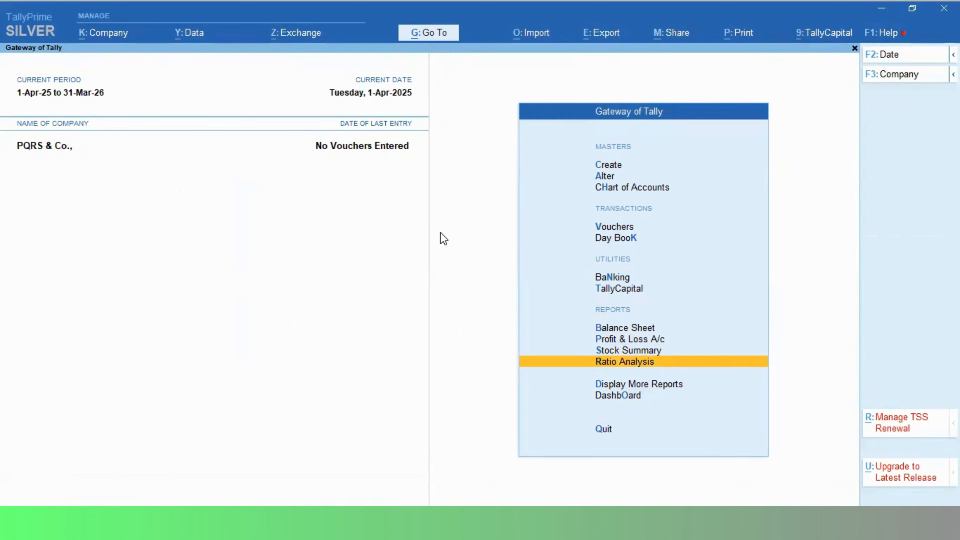
key(Up)
key(Return)
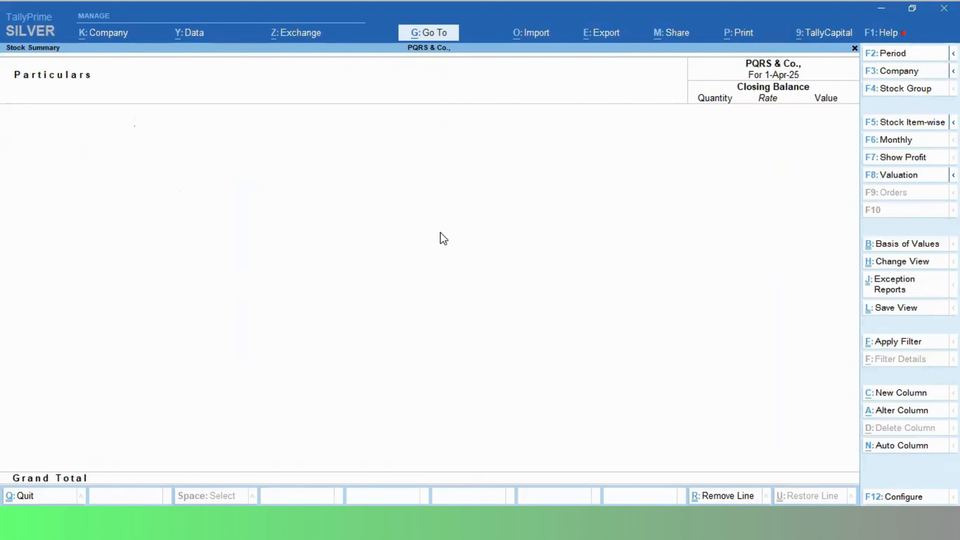
Zoom into a print preview of the current Stock Summary showing the PQRS & Co. heading, then exit.
key(alt)
key(alt+p)
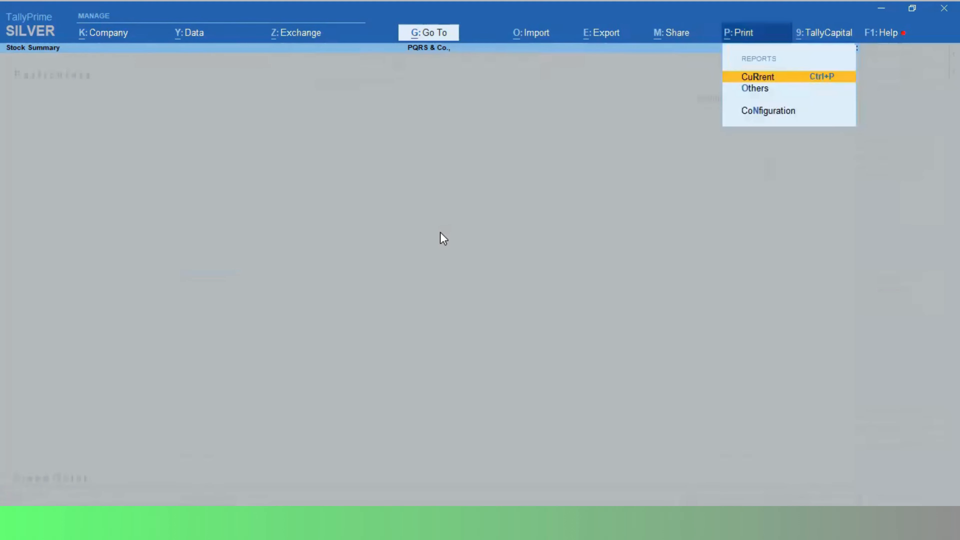
key(Return)
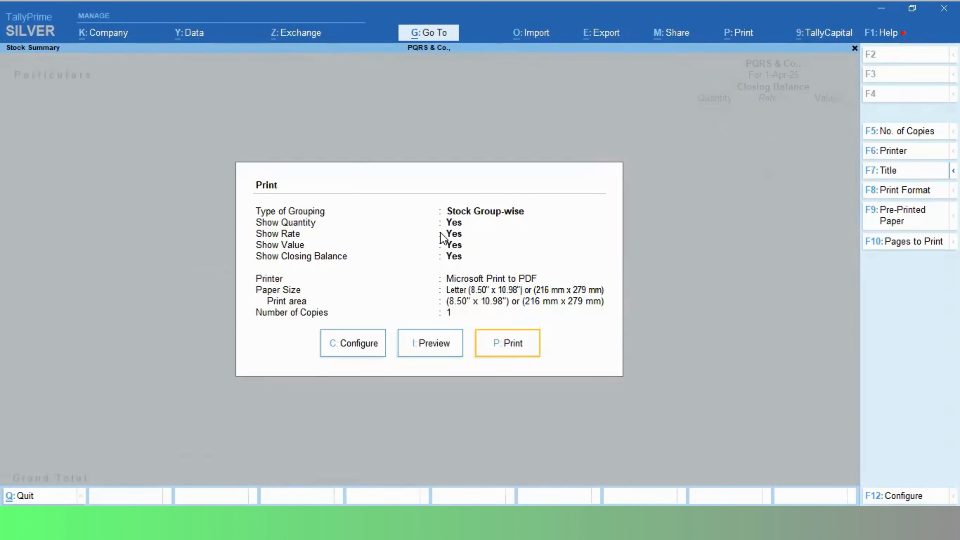
key(i)
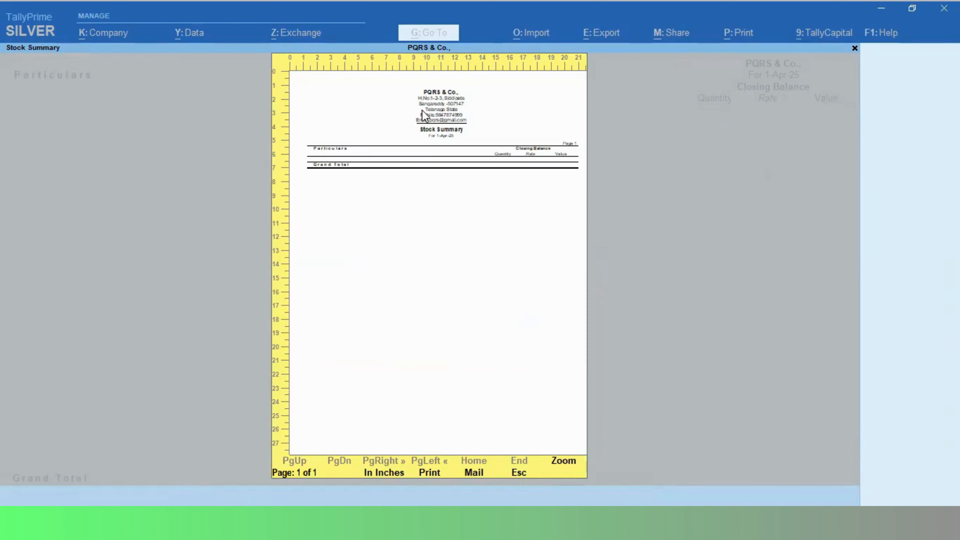
click(568, 463)
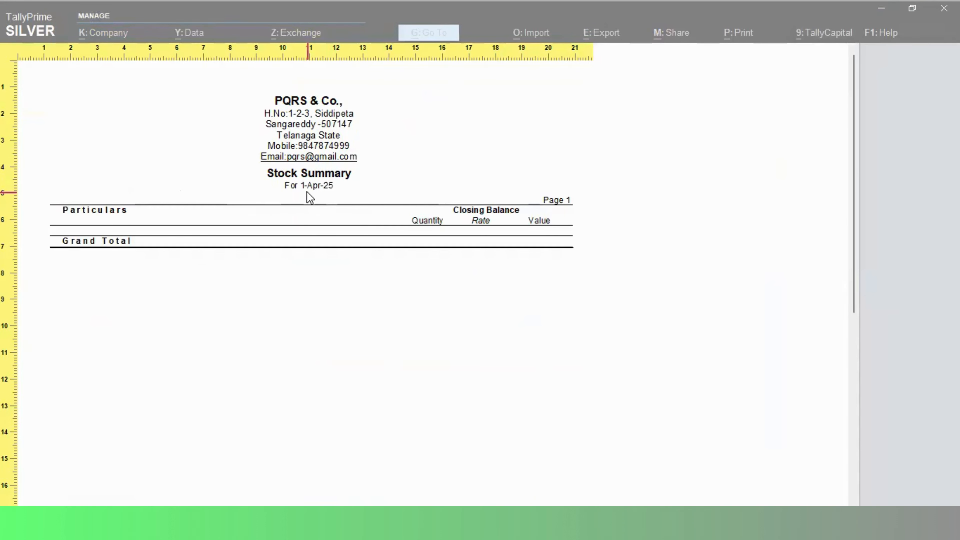
key(Escape)
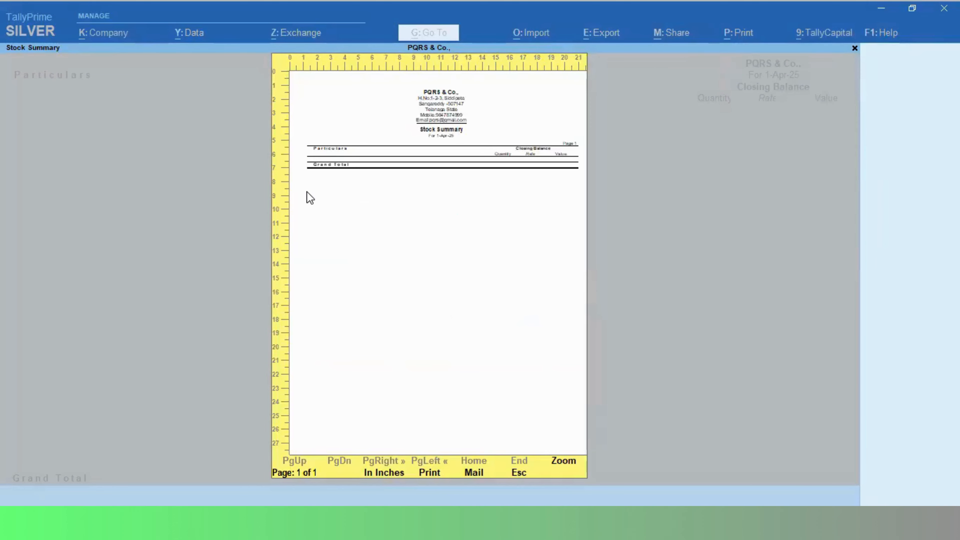
key(Escape)
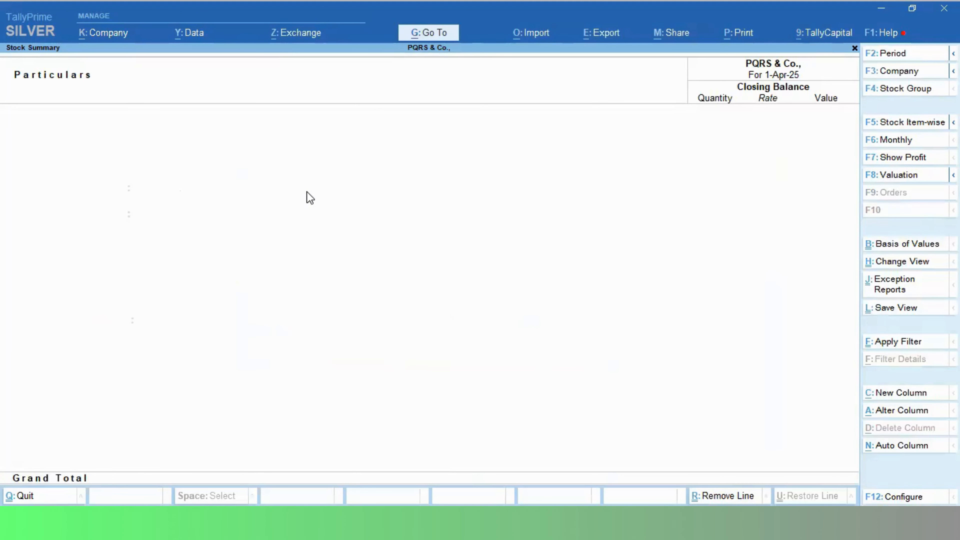
key(Escape)
key(Escape)
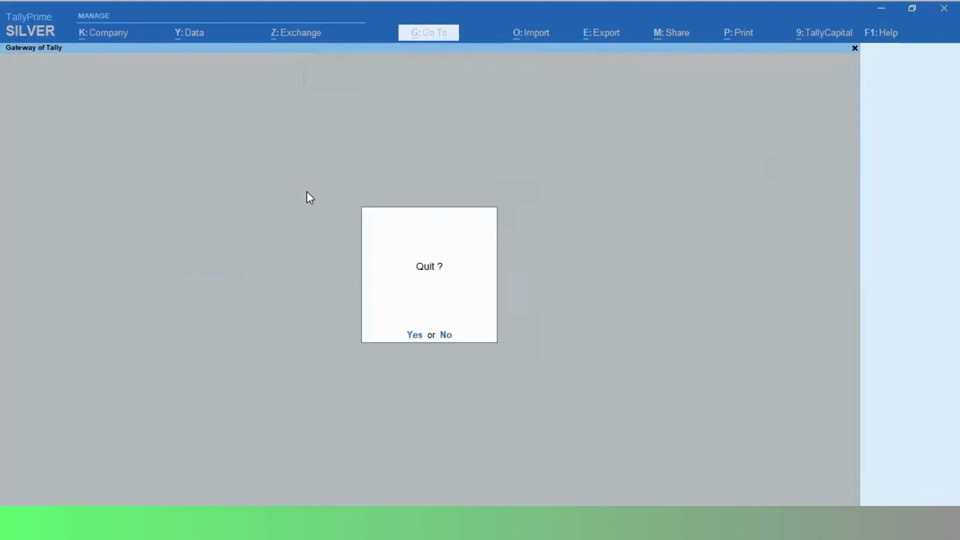
Decline quitting and close the Banking submenu to remain on Gateway of Tally.
key(n)
key(n)
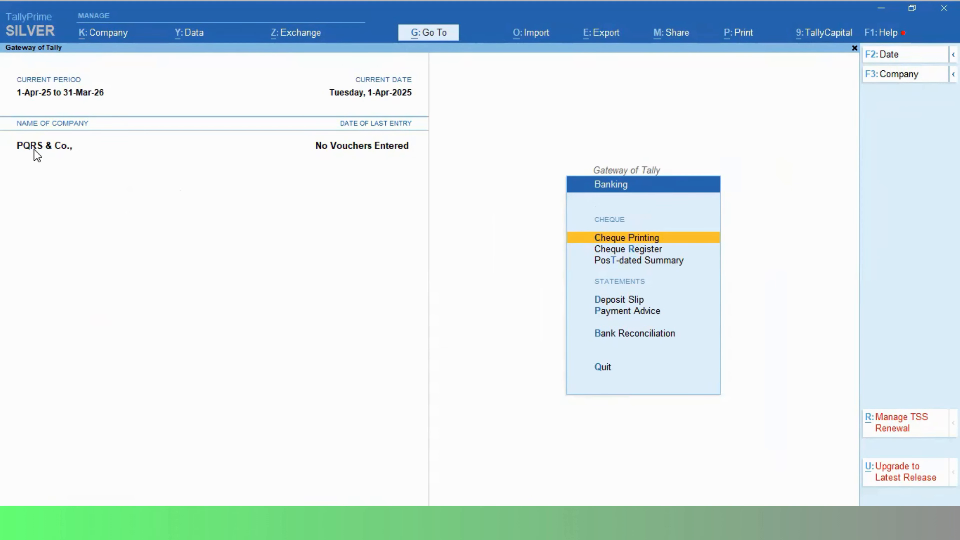
key(Escape)
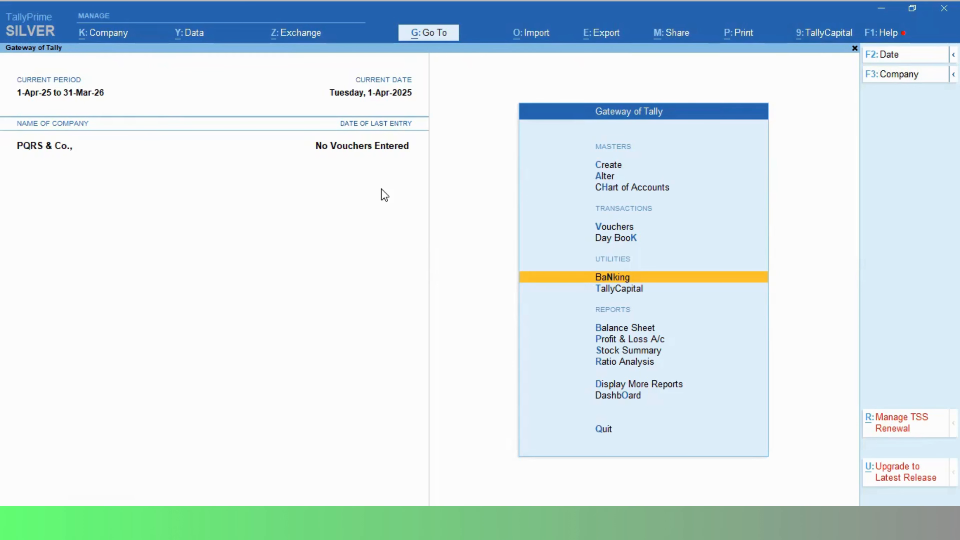
Delete PQRS & Co. from Company Alteration, confirming Yes on both prompts.
click(103, 35)
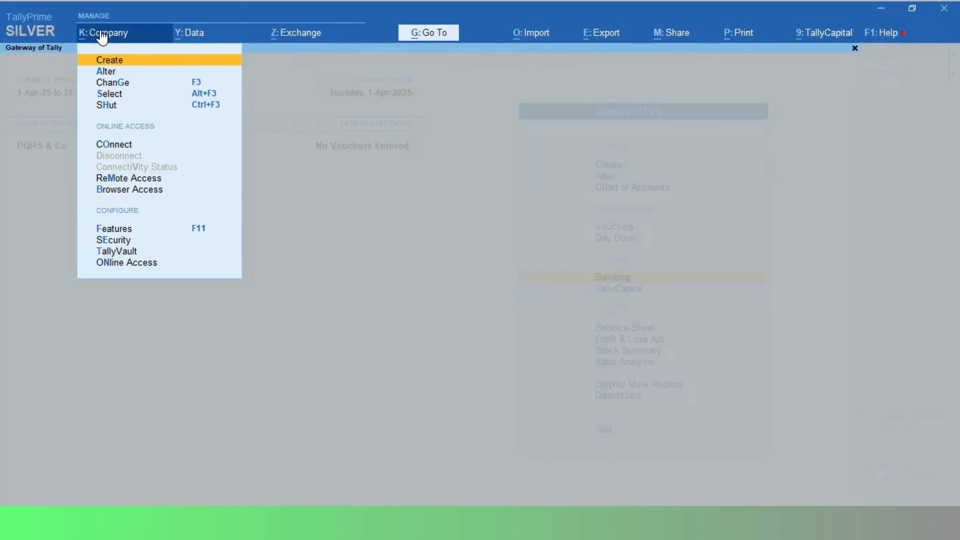
click(116, 72)
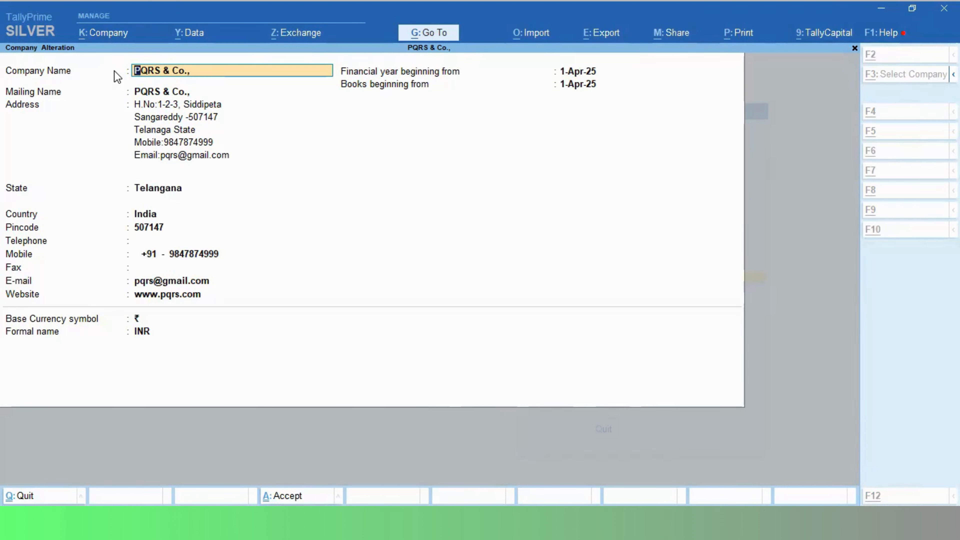
key(alt+d)
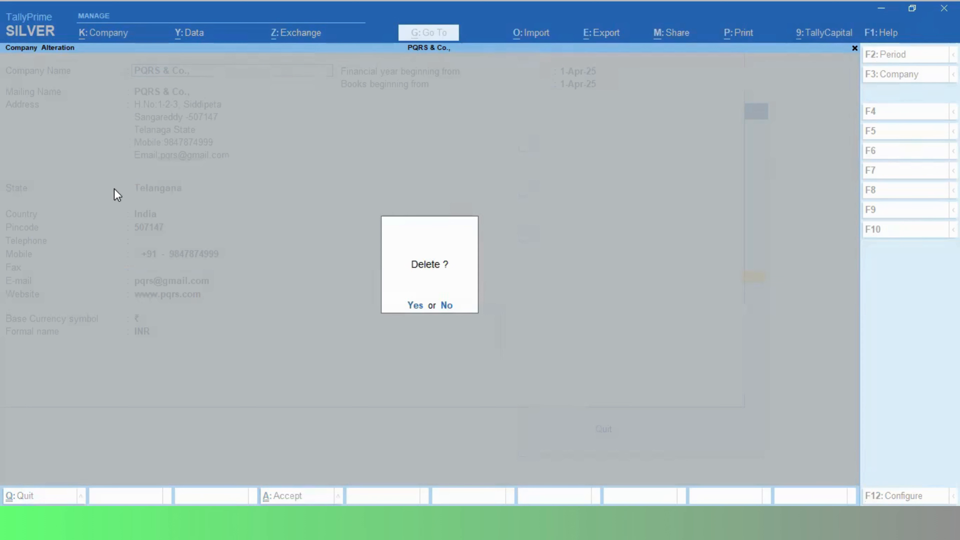
click(416, 307)
click(416, 307)
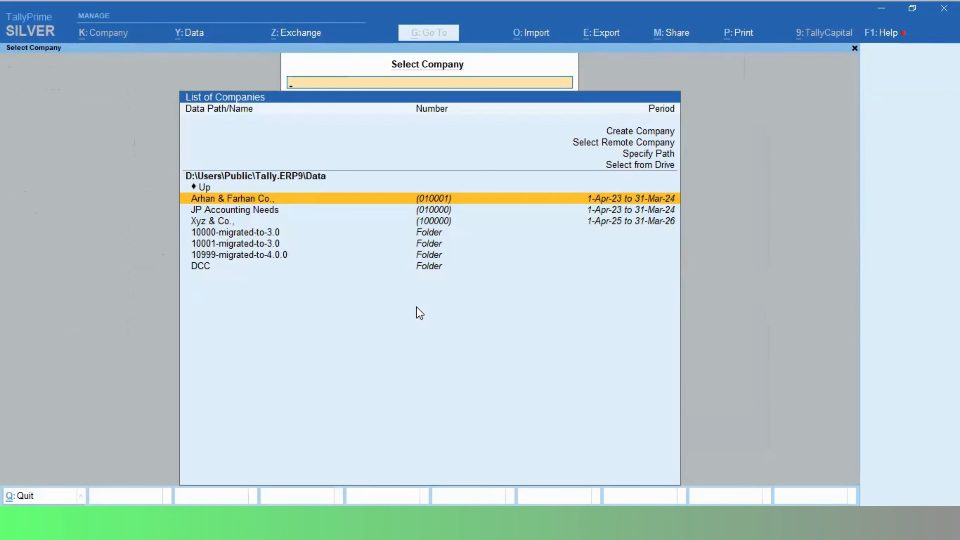